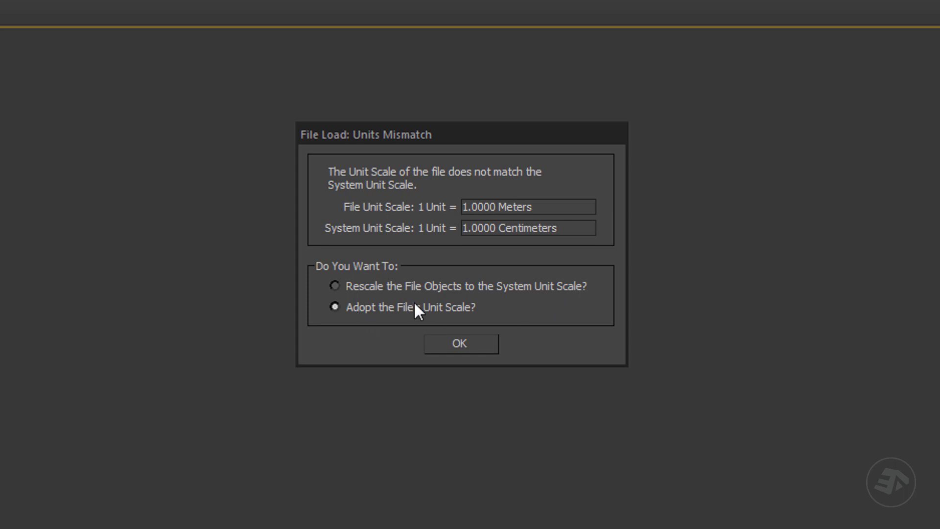
# Step: Load the scene file by adopting the file's own unit scale
pyautogui.click(479, 347)
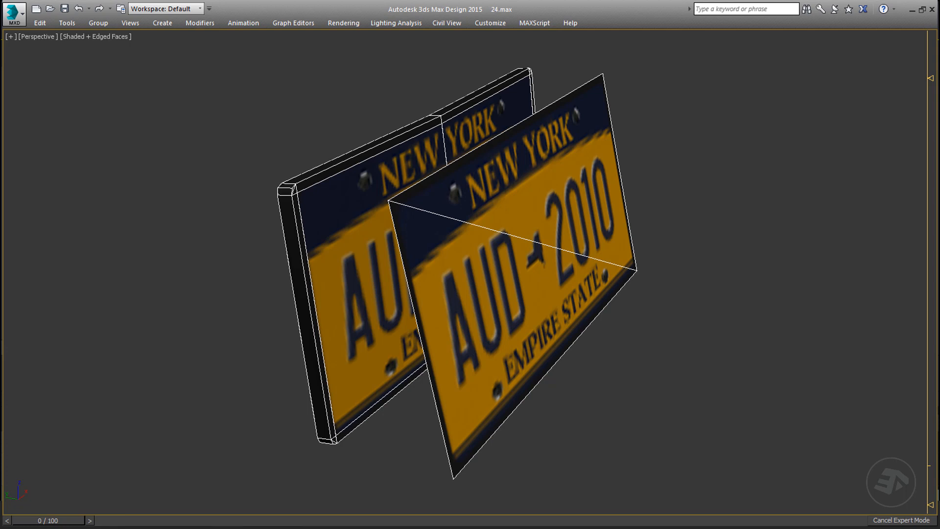
# Step: Select both license plate models and start exporting only the selection as FBX, replacing the existing plates_regular_b.FBX
pyautogui.click(716, 389)
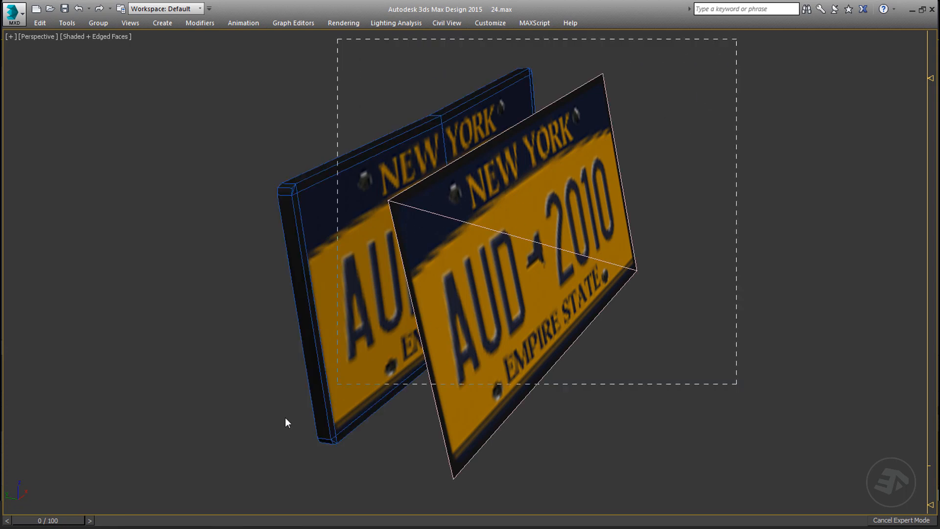
pyautogui.moveTo(285, 417); pyautogui.dragTo(142, 495)
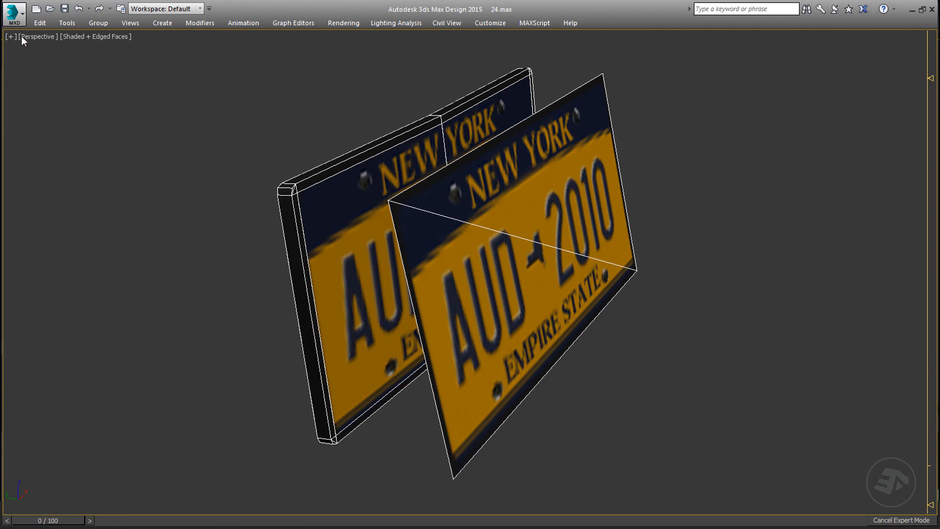
pyautogui.click(15, 15)
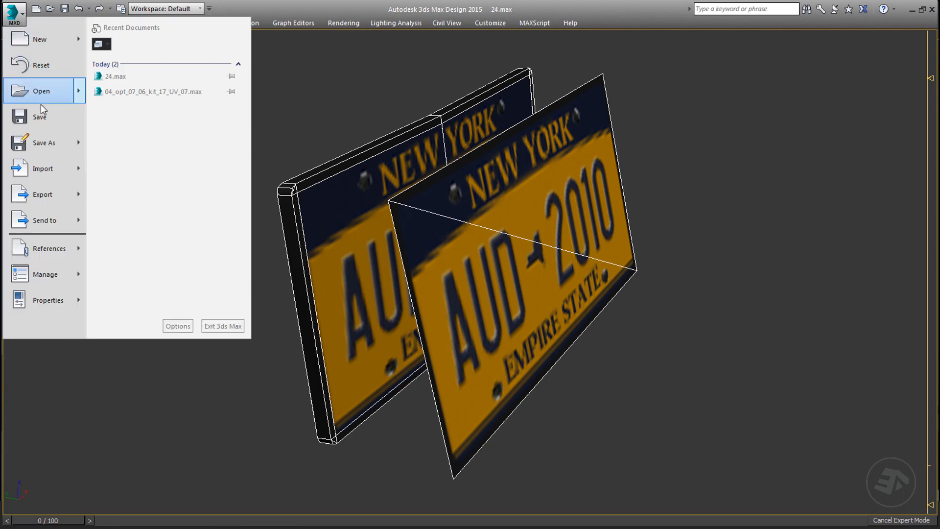
pyautogui.moveTo(52, 198)
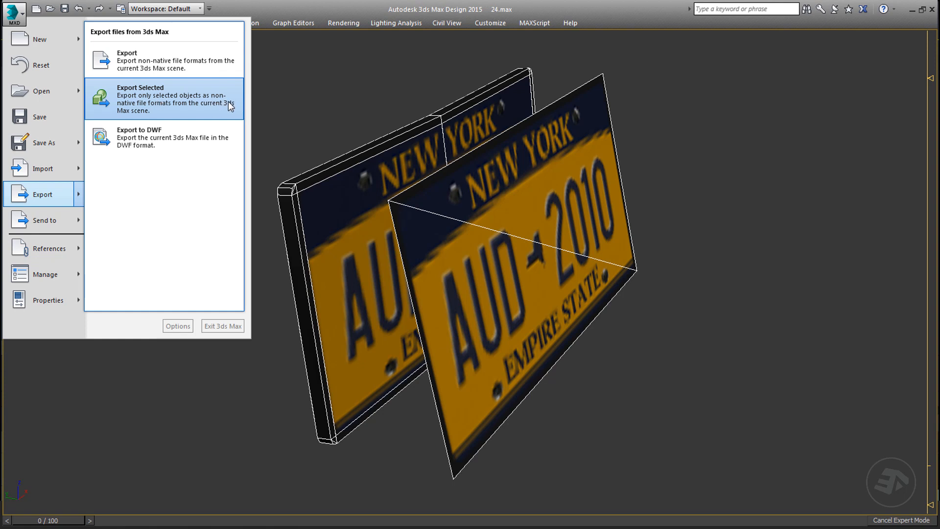
pyautogui.click(198, 104)
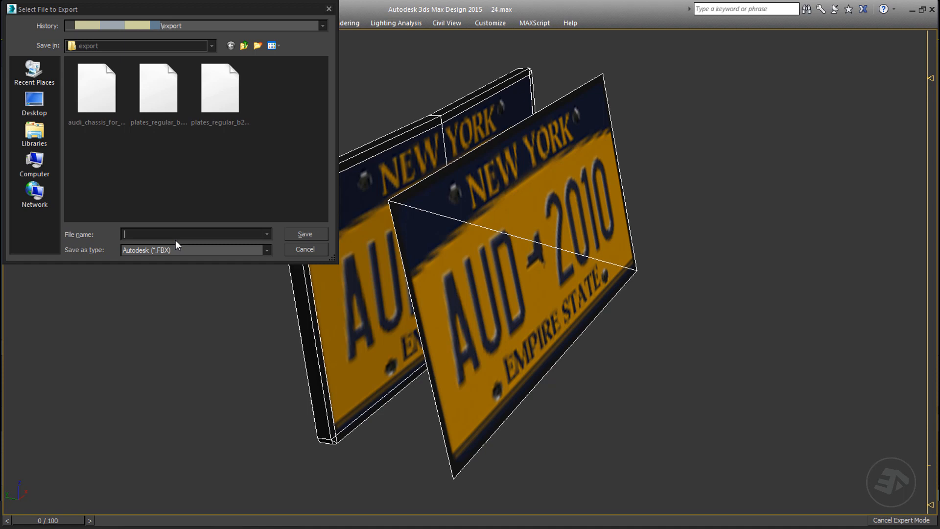
pyautogui.click(171, 96)
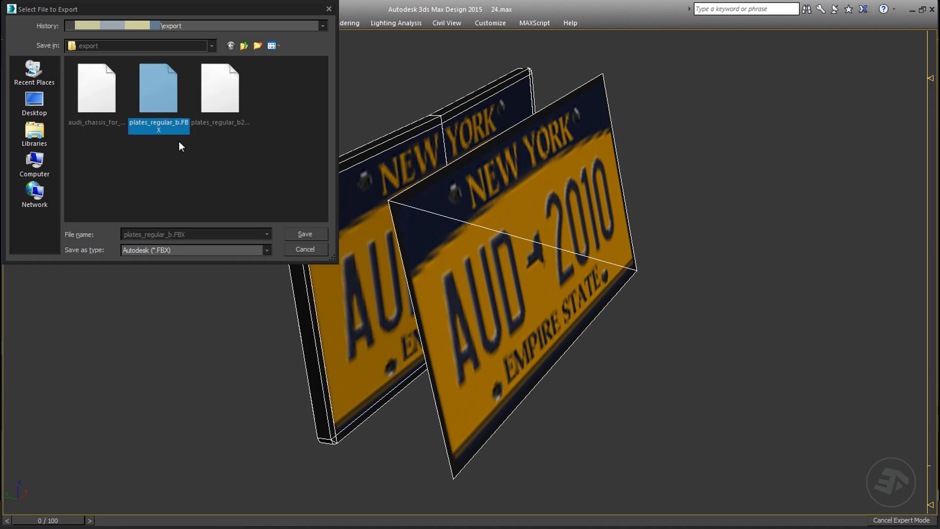
pyautogui.click(314, 233)
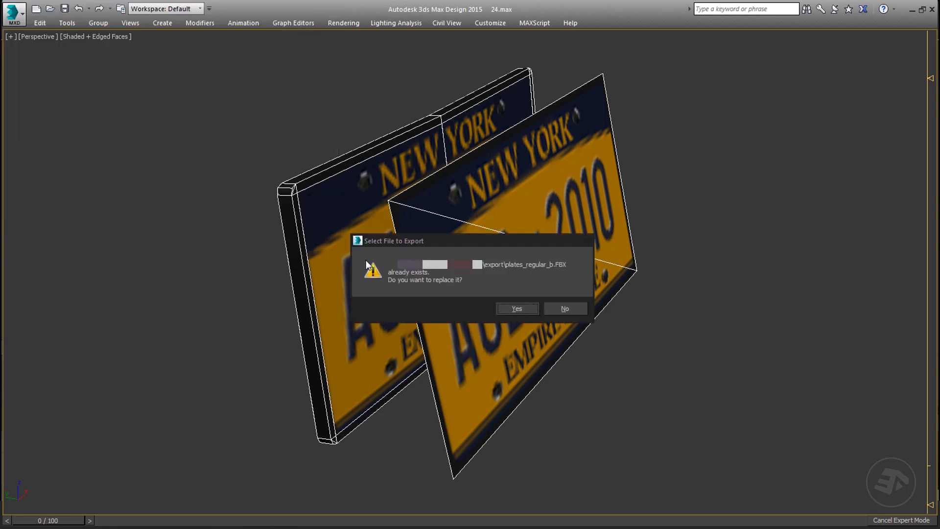
pyautogui.click(516, 308)
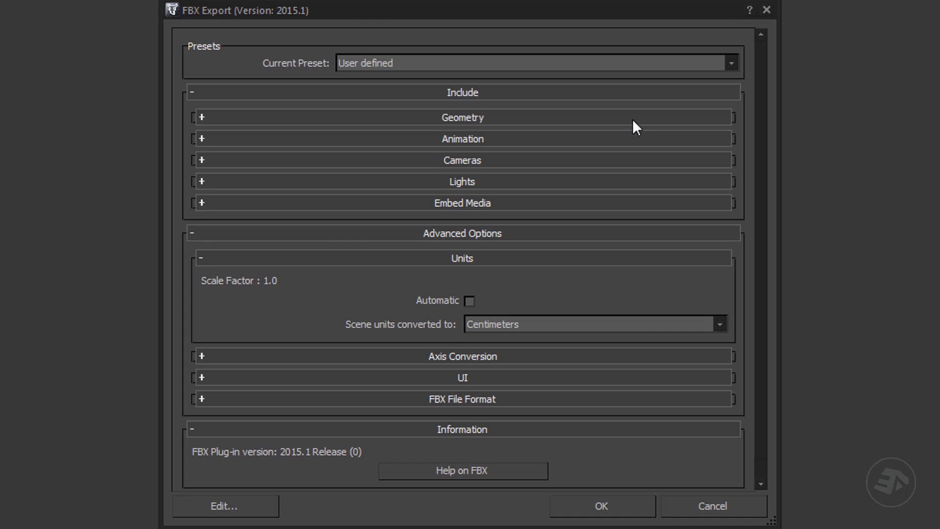
# Step: Review the FBX geometry and unit conversion options, and complete the export with the existing settings
pyautogui.click(201, 119)
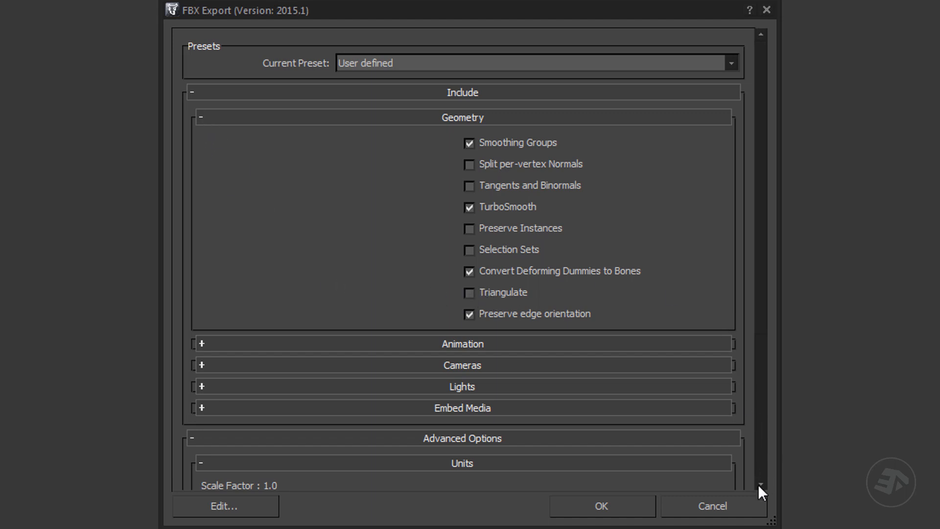
pyautogui.scroll(-5, 759, 487)
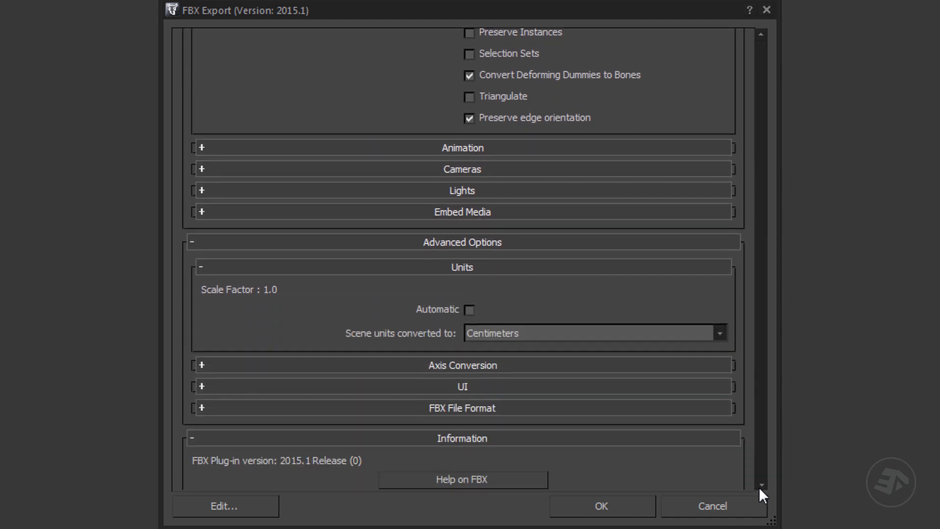
pyautogui.scroll(-1, 759, 486)
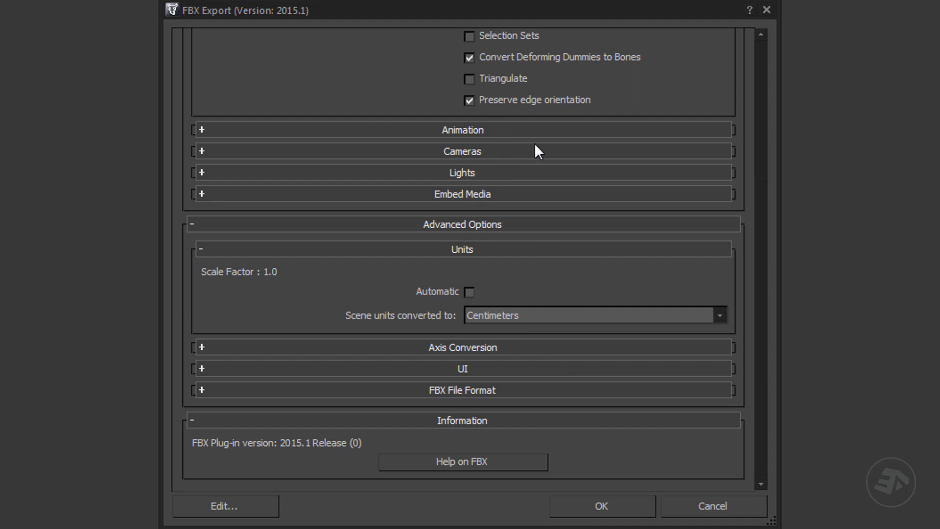
pyautogui.click(761, 483)
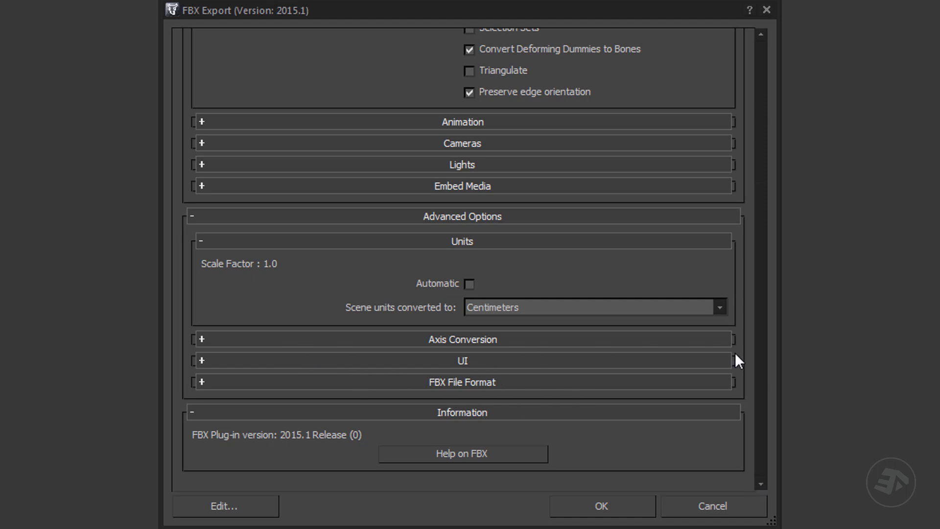
pyautogui.click(761, 34)
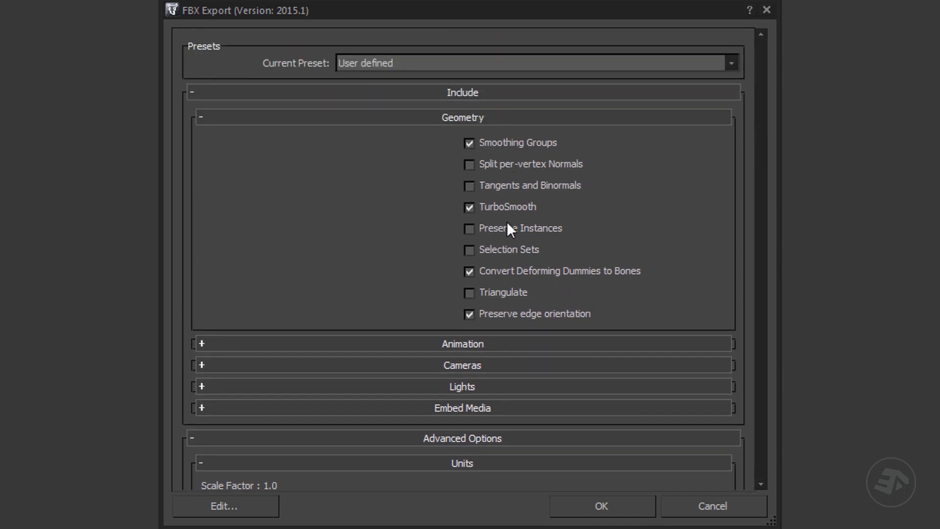
pyautogui.click(604, 507)
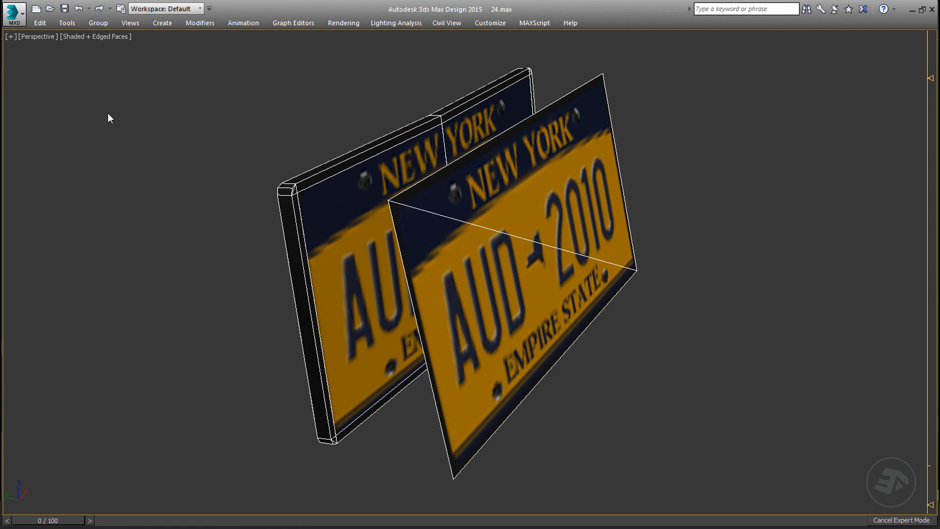
# Step: Start exporting the selected plates in gw::OBJ-Exporter (*.OBJ) format, replacing the existing plates_regular_fb.obj
pyautogui.click(15, 14)
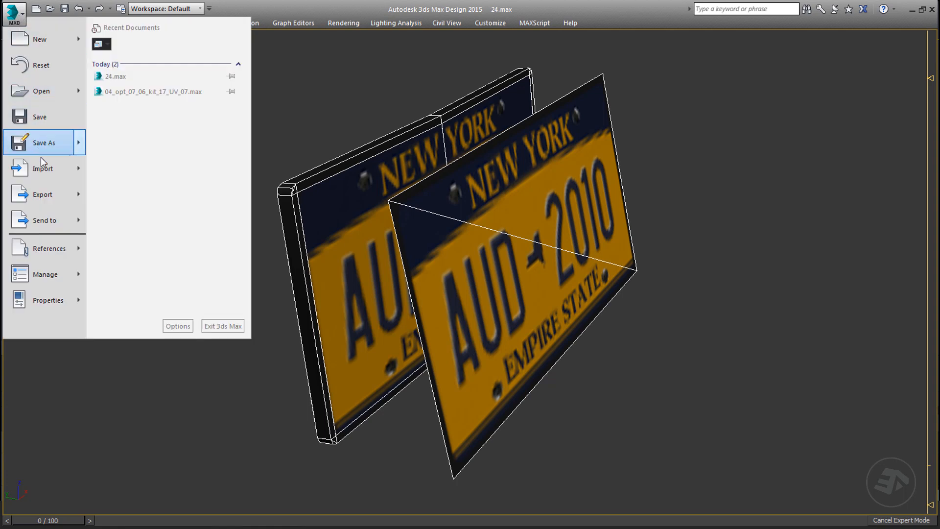
pyautogui.moveTo(49, 196)
pyautogui.click(144, 105)
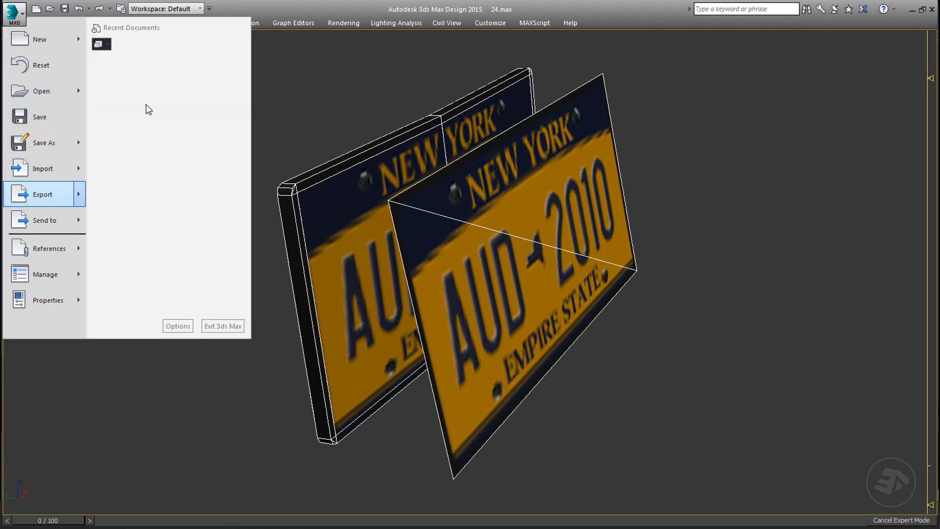
pyautogui.click(245, 250)
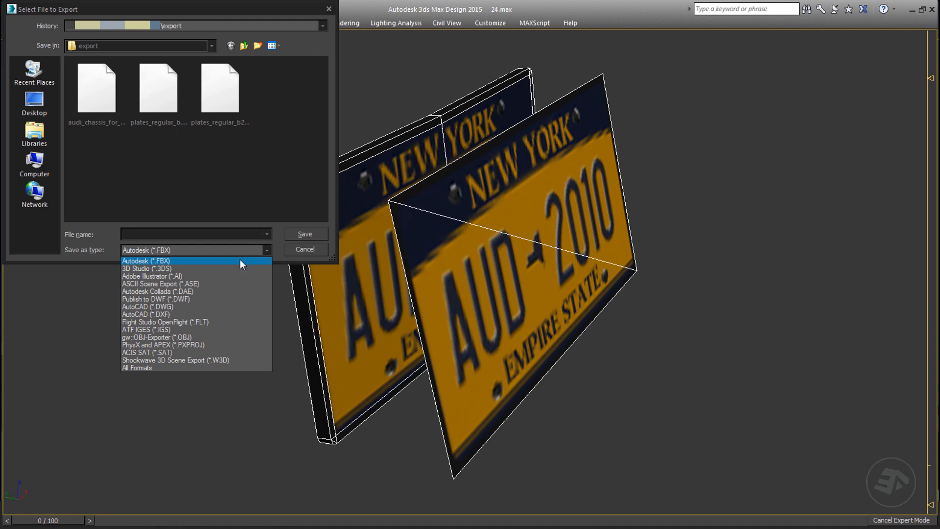
pyautogui.click(185, 336)
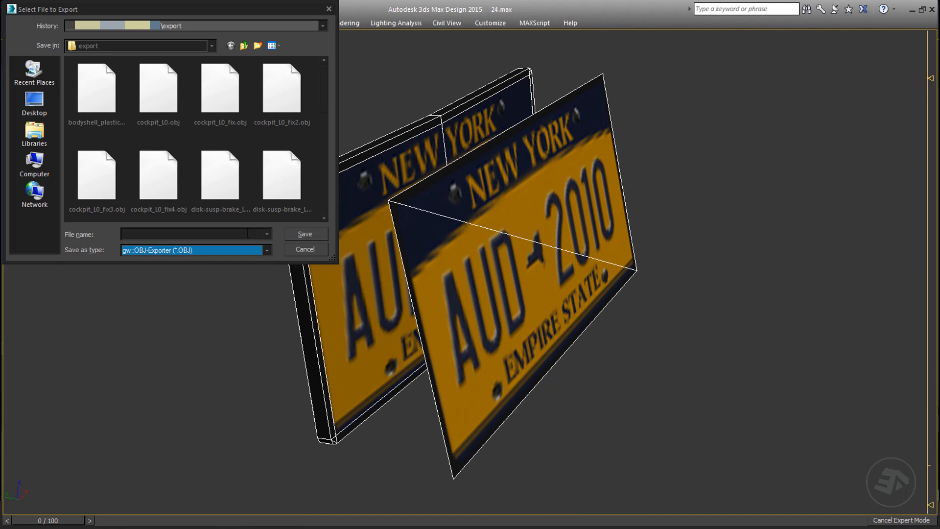
pyautogui.scroll(-5, 325, 219)
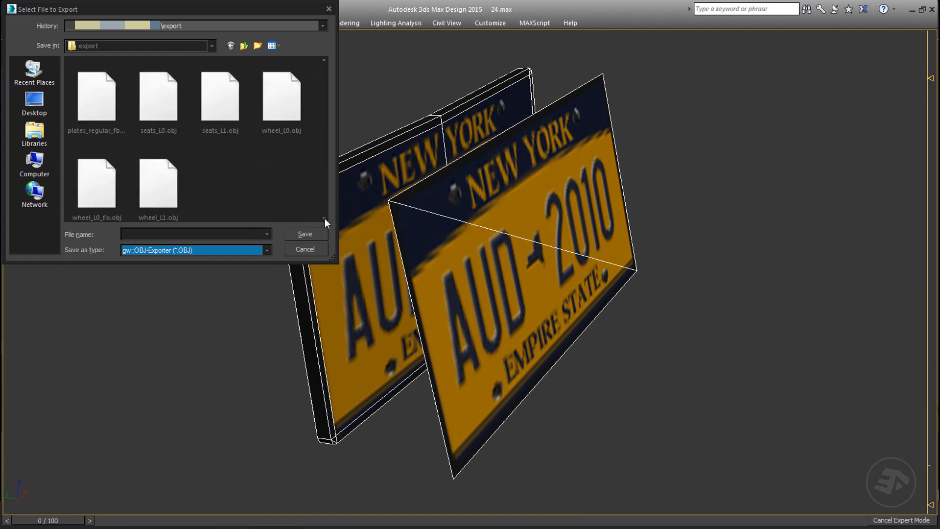
pyautogui.click(105, 108)
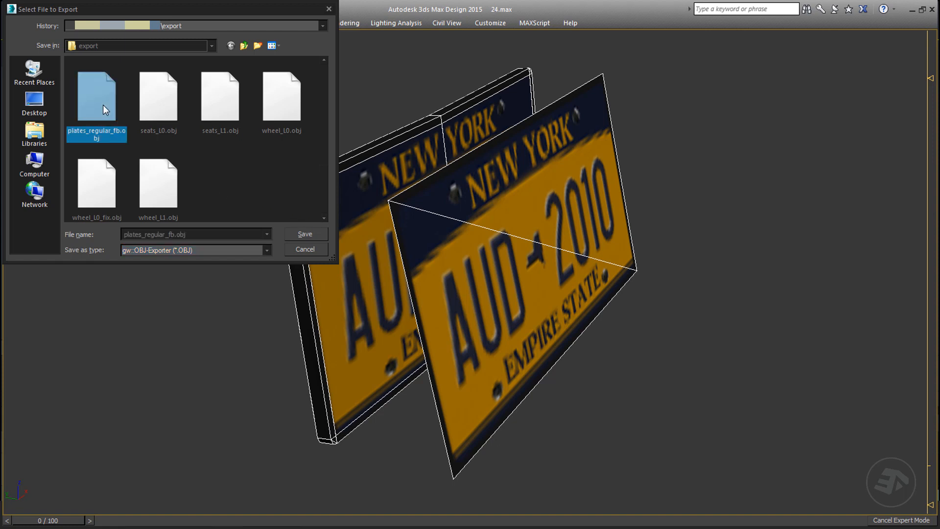
pyautogui.click(309, 234)
pyautogui.click(514, 308)
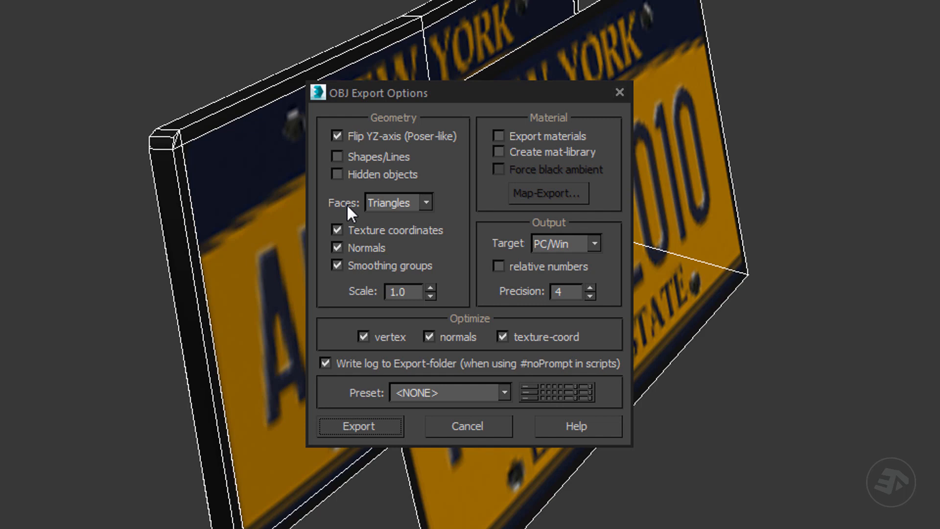
# Step: Export the OBJ with faces set to Triangles and close the export statistics
pyautogui.click(424, 200)
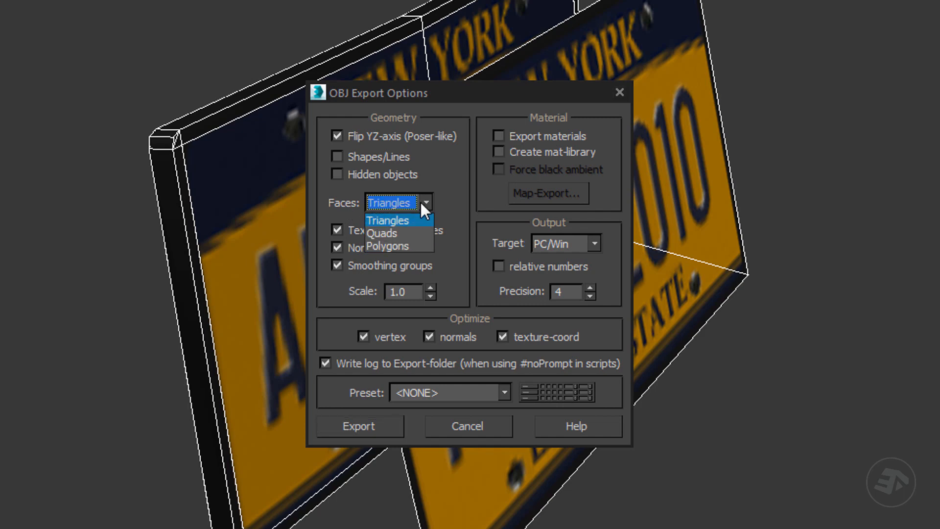
pyautogui.click(398, 221)
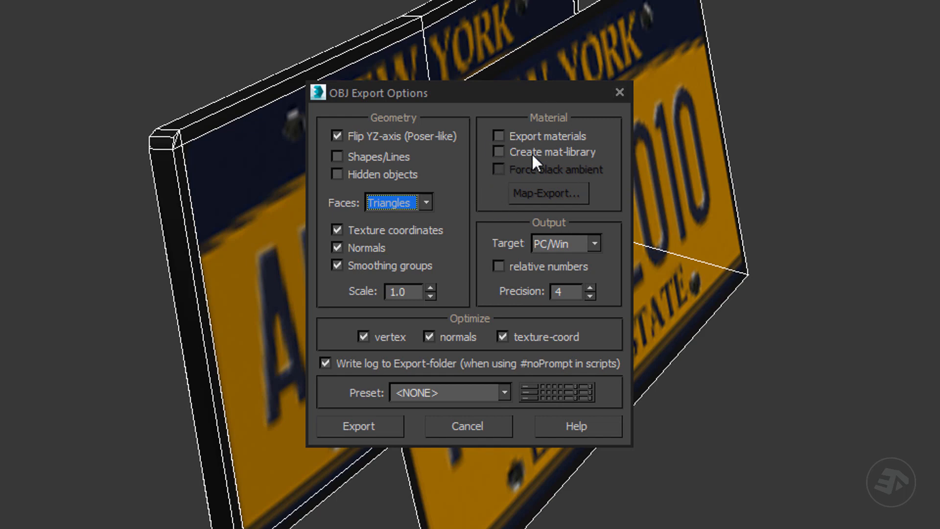
pyautogui.click(351, 428)
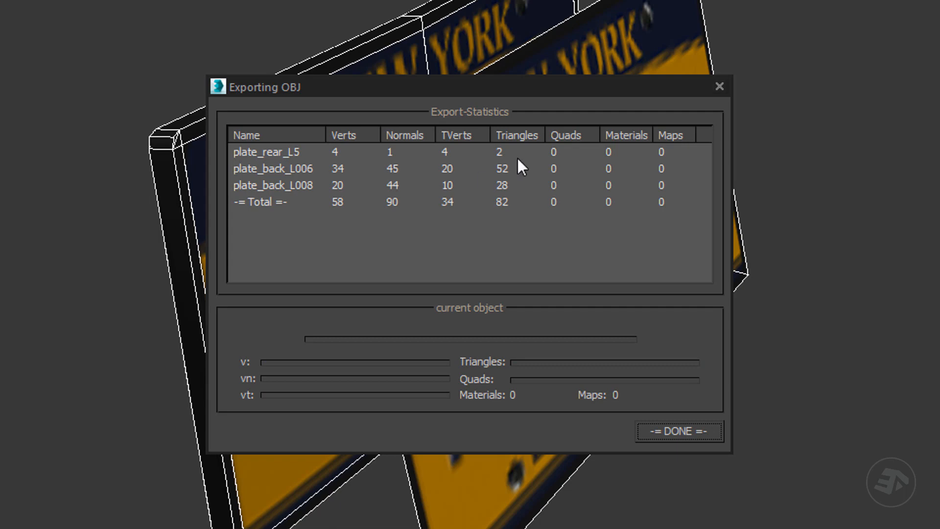
pyautogui.click(686, 433)
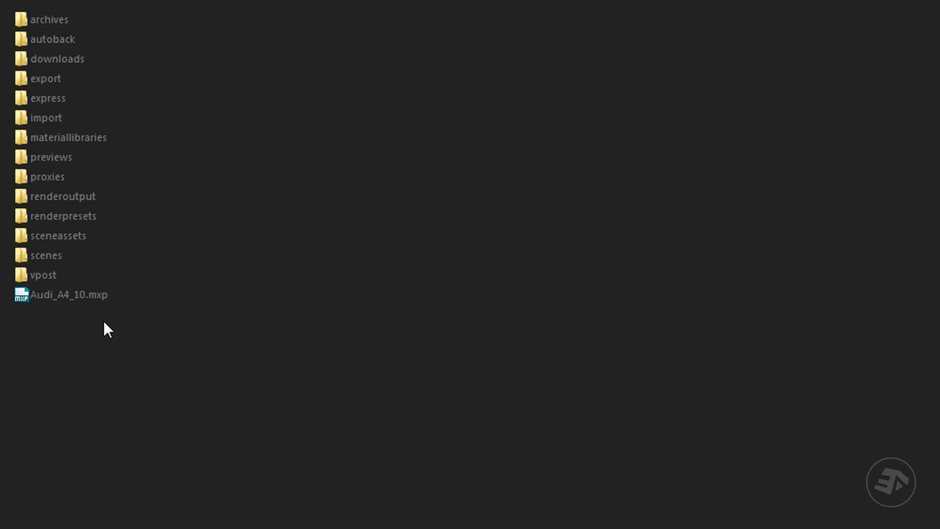
# Step: Open Audi_A4_10.mxp in Notepad, examine the relative paths of the Animations and Scenes directories, and close the file
pyautogui.click(57, 296)
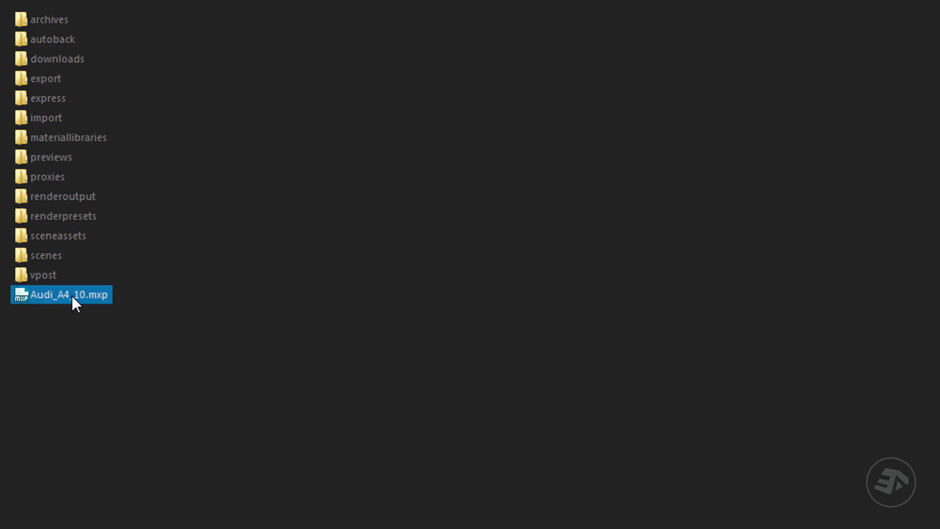
pyautogui.doubleClick(72, 296)
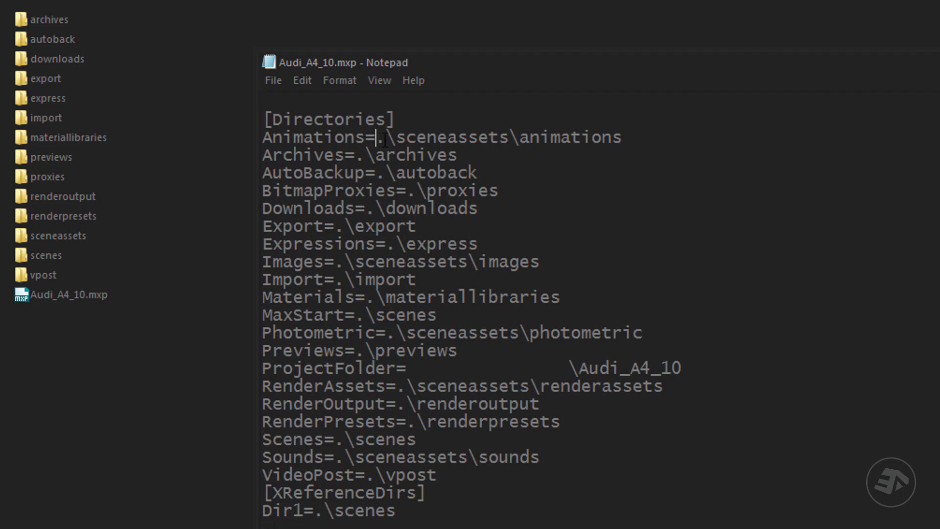
pyautogui.moveTo(376, 138); pyautogui.dragTo(655, 136)
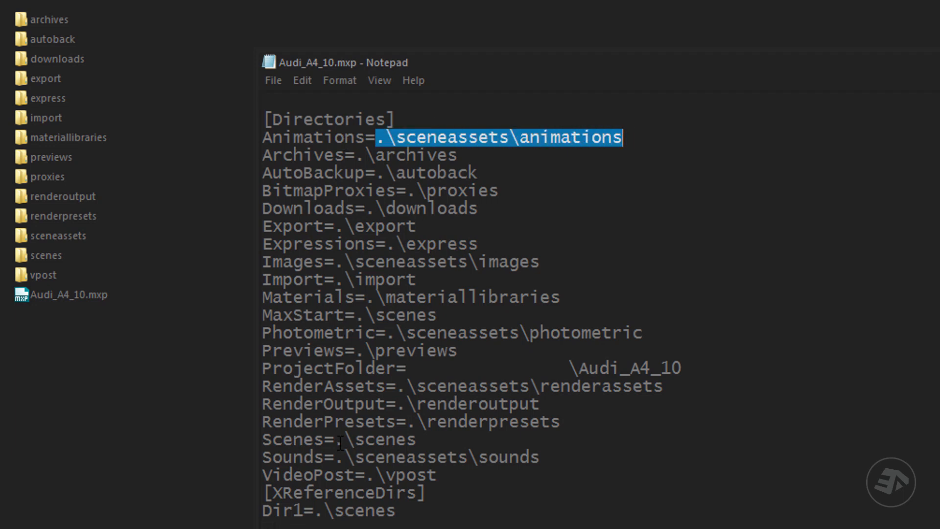
pyautogui.moveTo(335, 439); pyautogui.dragTo(492, 440)
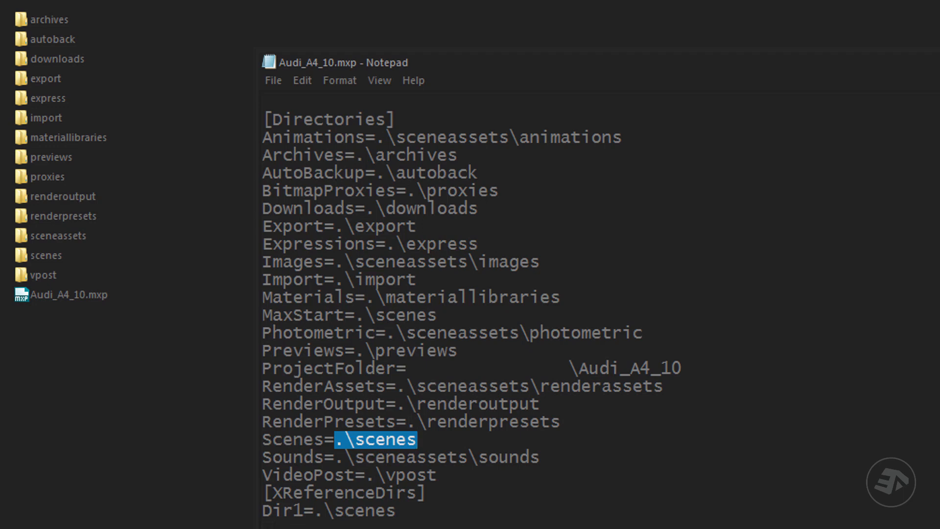
pyautogui.hotkey('alt', 'F4')
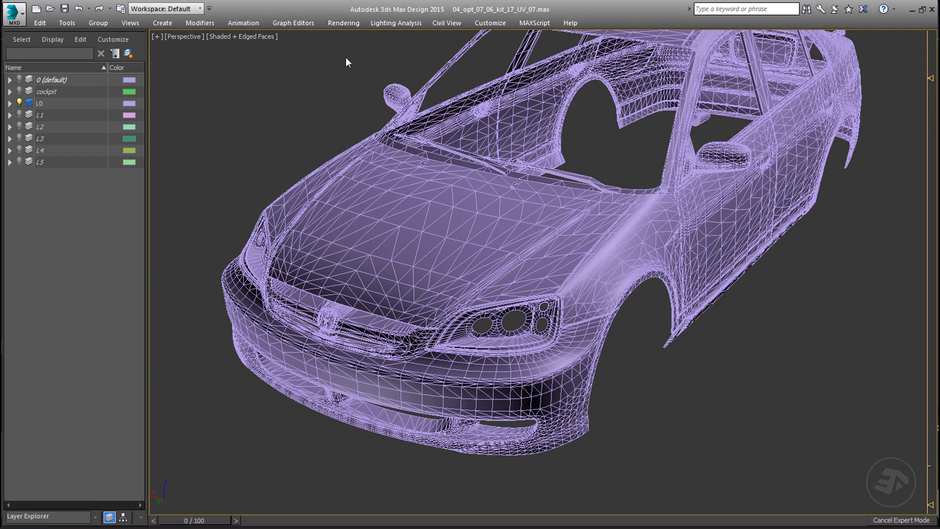
# Step: Isolate the 0 (default) layer by unhiding it and hiding L0, and make it the active layer
pyautogui.click(19, 80)
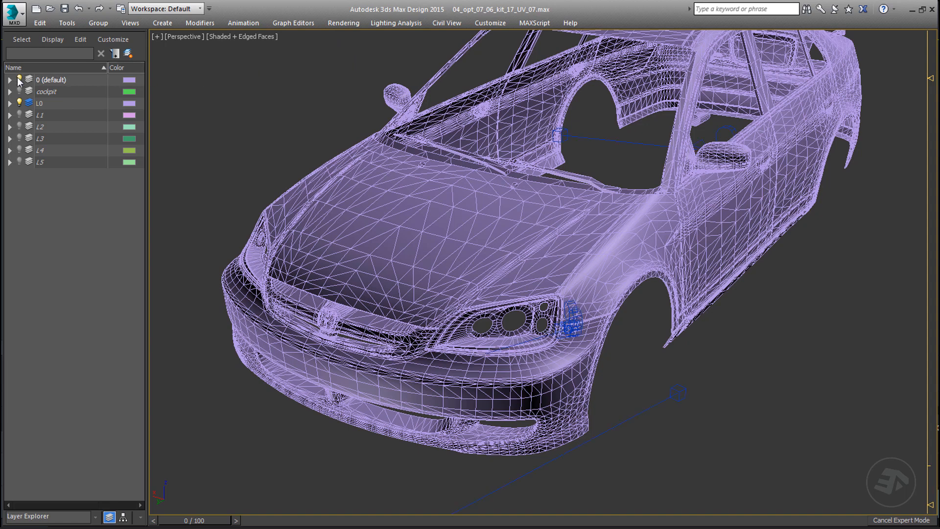
pyautogui.click(20, 103)
pyautogui.click(28, 79)
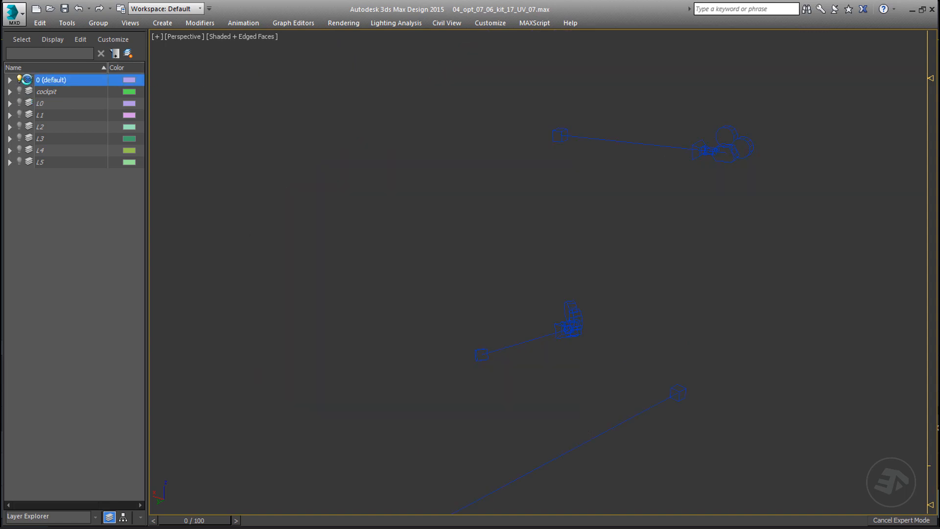
# Step: Hide all cameras and targets from Camera001 through Camera003.Target in the 0 (default) layer and clear the selection
pyautogui.click(9, 79)
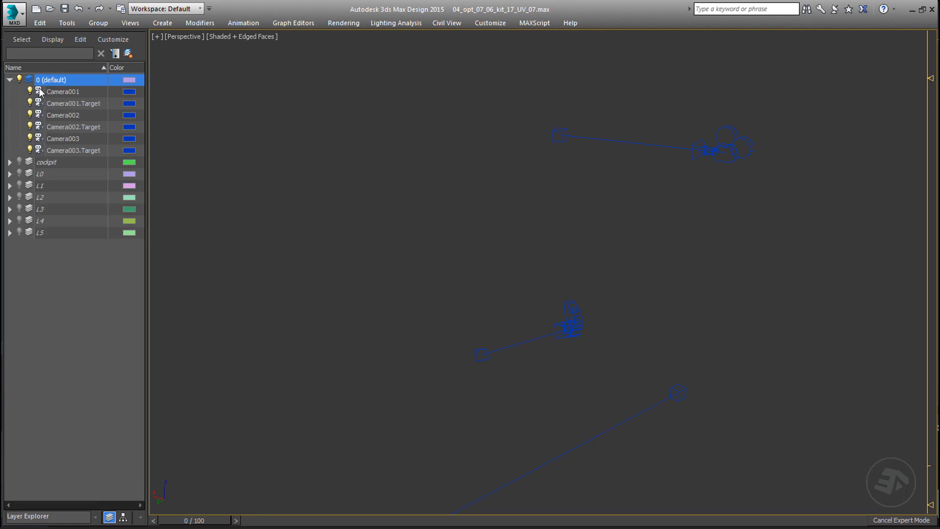
pyautogui.click(56, 92)
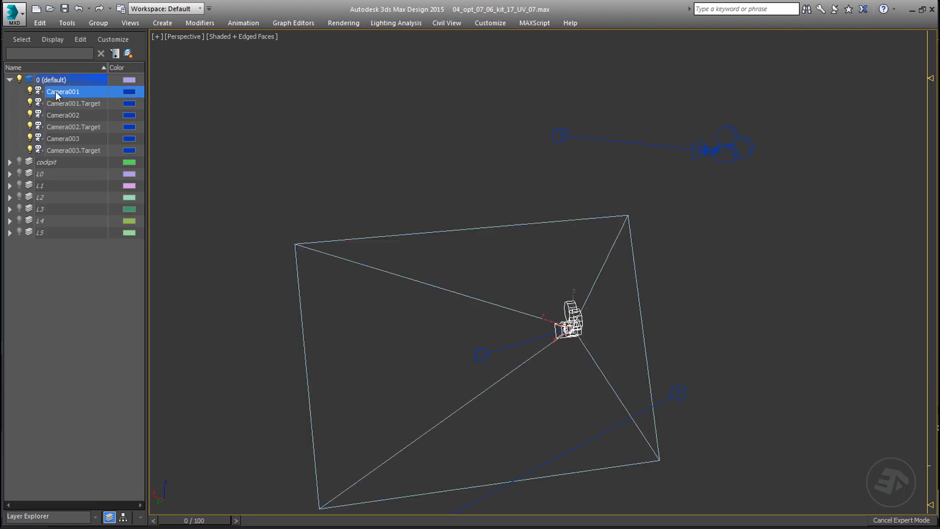
pyautogui.keyDown('shift'); pyautogui.click(63, 151); pyautogui.keyUp('shift')
pyautogui.click(30, 91)
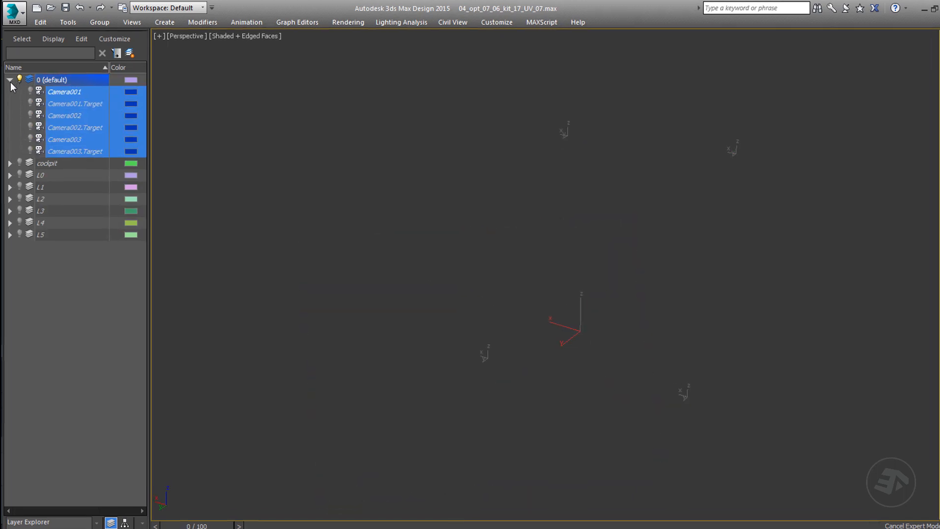
pyautogui.click(9, 79)
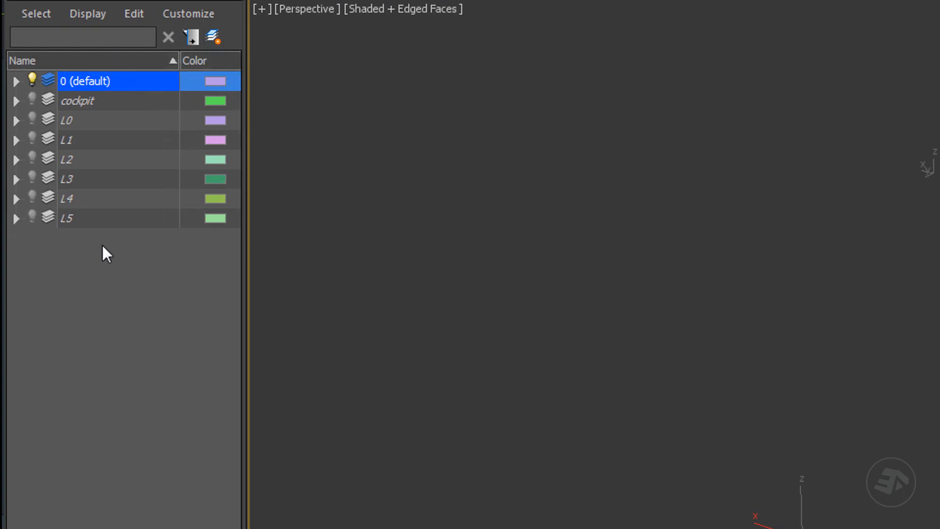
pyautogui.click(351, 218)
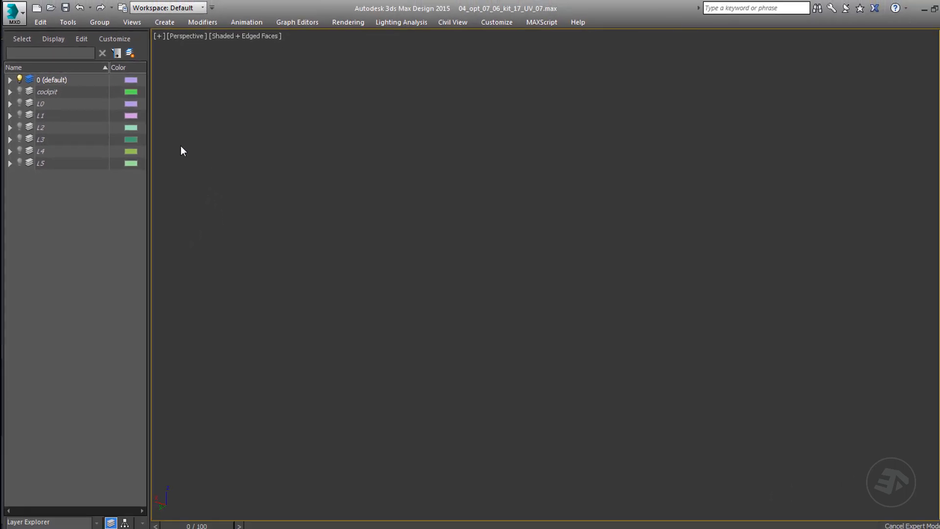
# Step: Start importing plates_regular_b.FBX from the import folder, with the file type set to Autodesk (*.FBX)
pyautogui.click(19, 16)
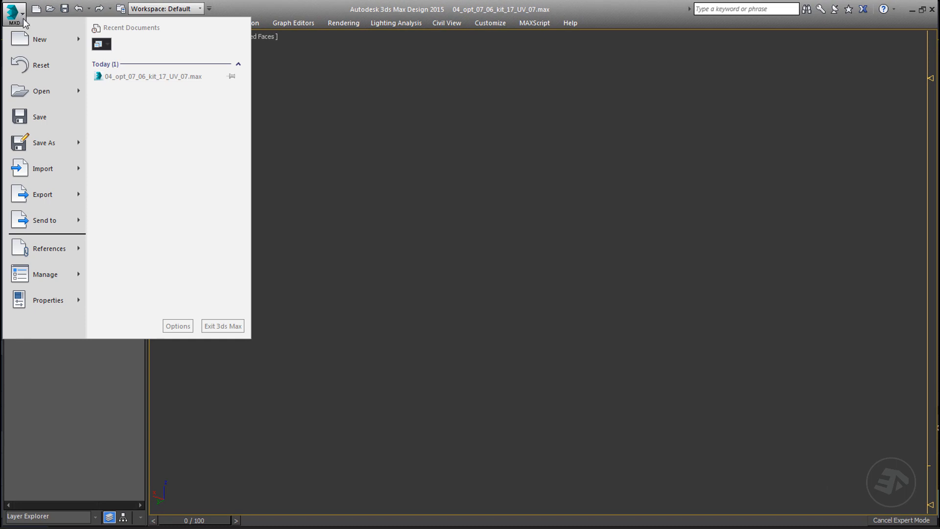
pyautogui.moveTo(46, 169)
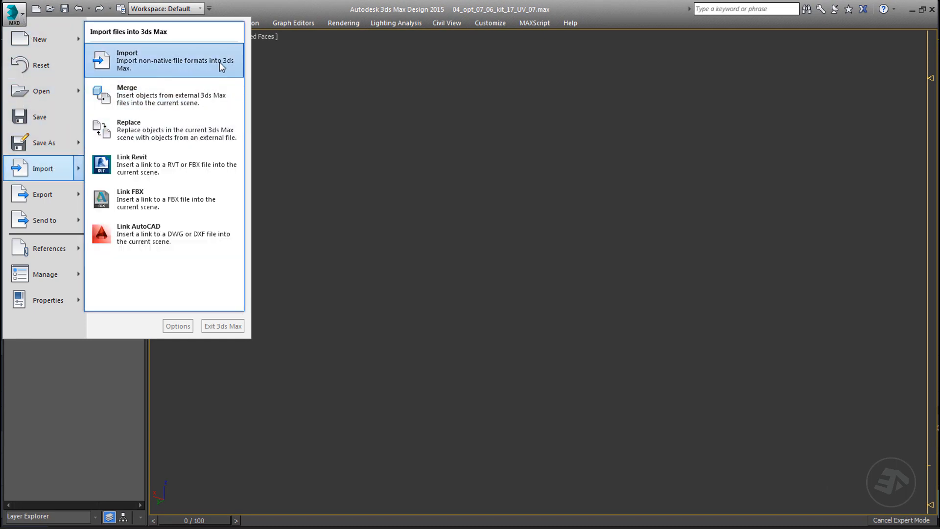
pyautogui.click(181, 63)
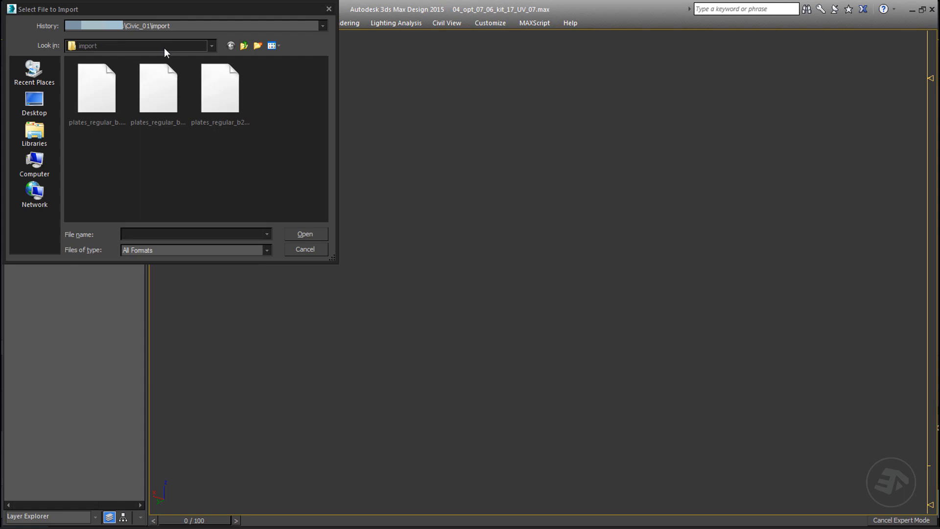
pyautogui.click(267, 250)
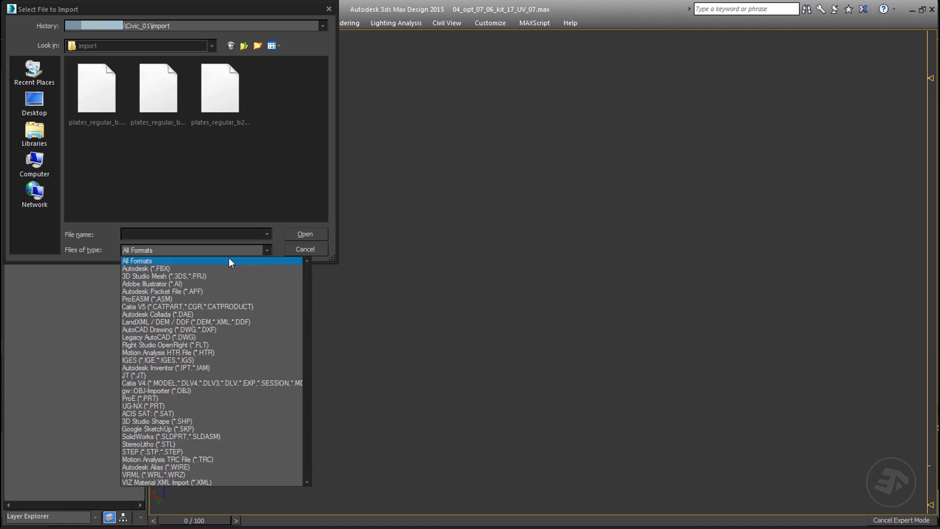
pyautogui.click(216, 268)
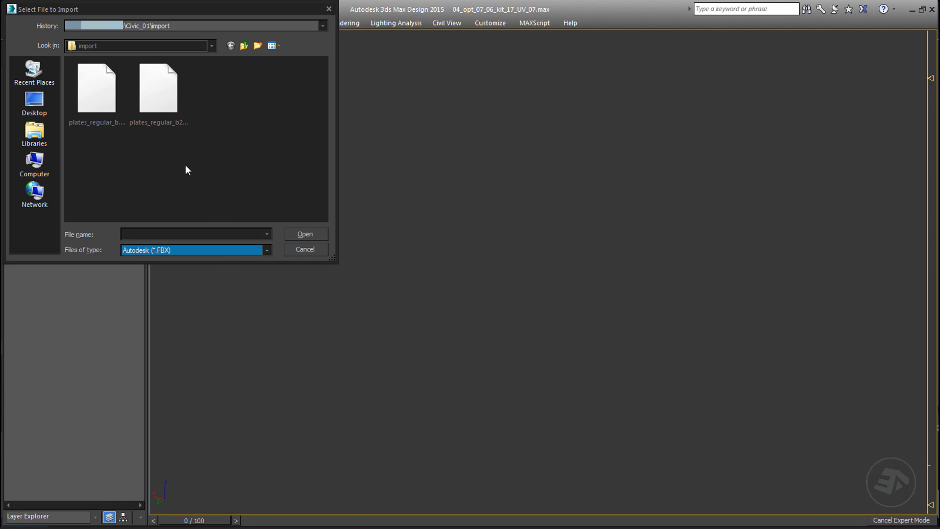
pyautogui.click(104, 92)
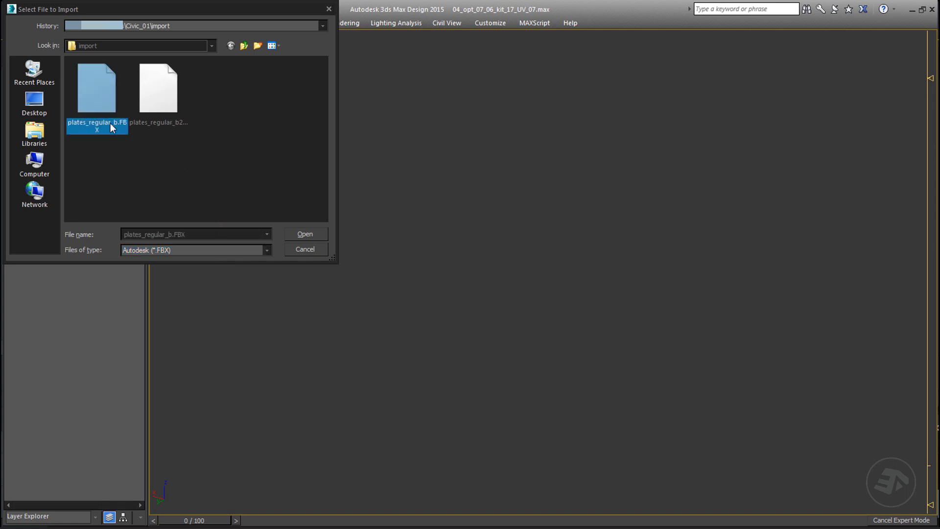
pyautogui.click(303, 234)
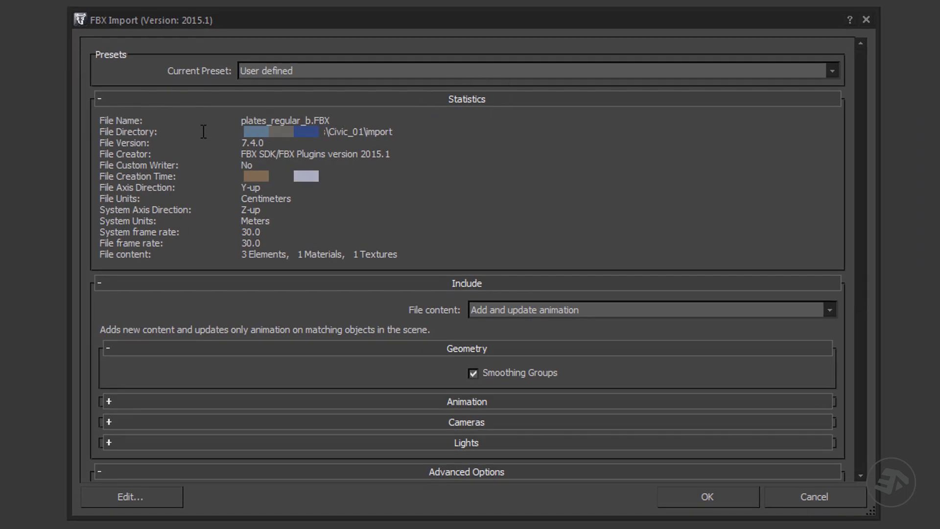
# Step: Examine the FBX import statistics for the file directory, file units and file content
pyautogui.moveTo(101, 132); pyautogui.dragTo(180, 131)
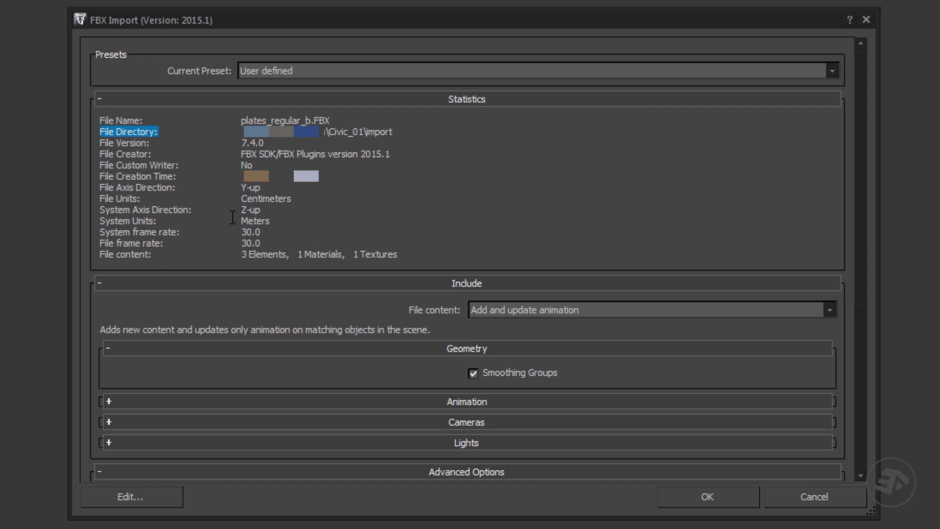
pyautogui.moveTo(152, 198); pyautogui.dragTo(100, 198)
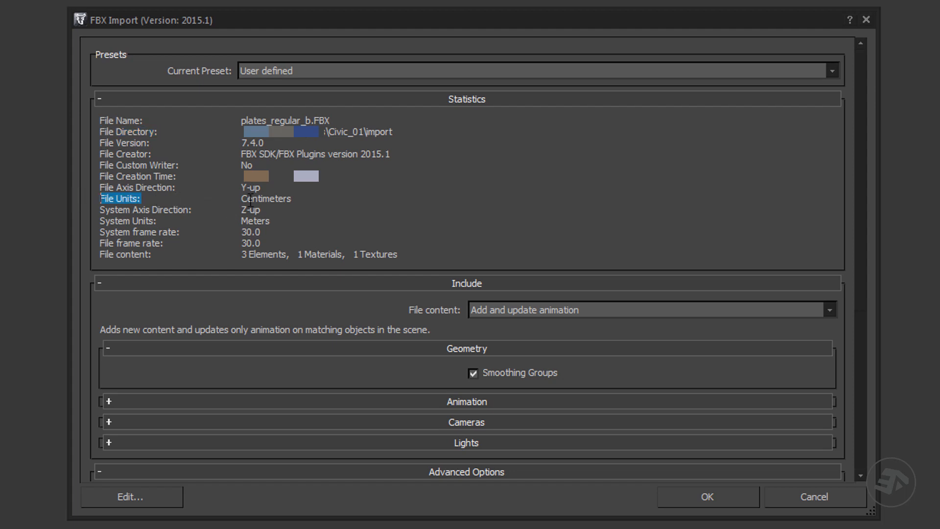
pyautogui.moveTo(242, 198); pyautogui.dragTo(320, 198)
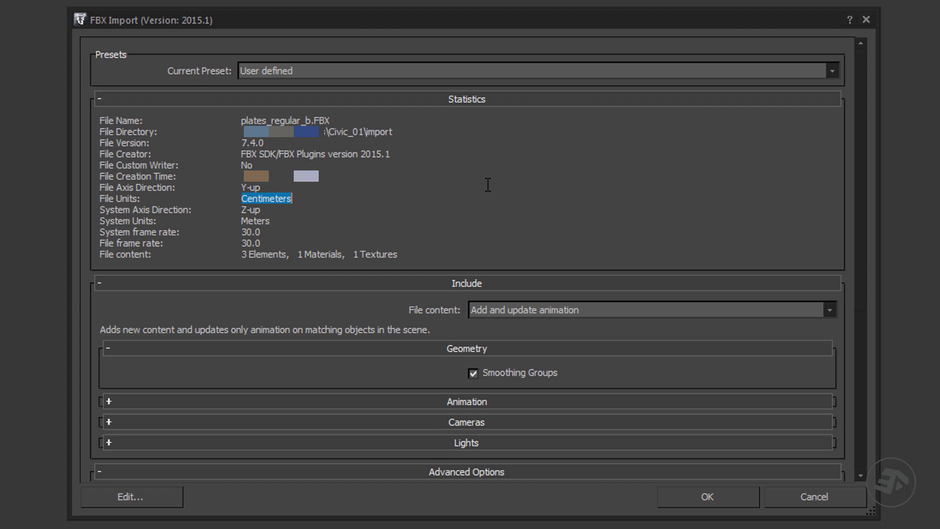
pyautogui.moveTo(296, 254); pyautogui.dragTo(421, 254)
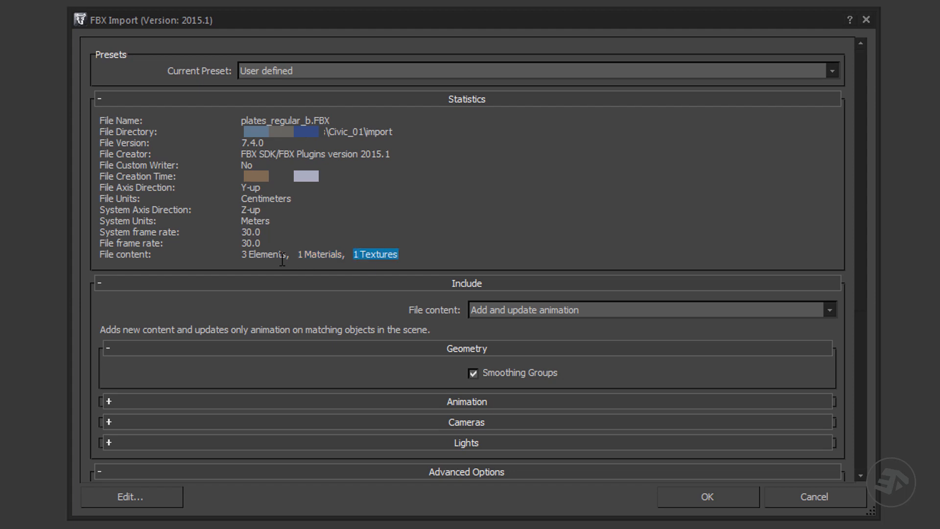
pyautogui.moveTo(288, 254); pyautogui.dragTo(229, 254)
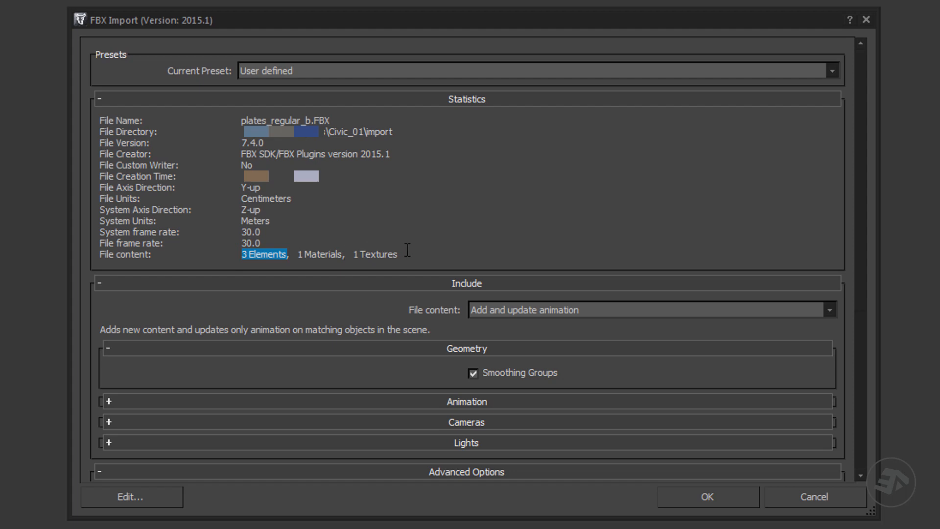
pyautogui.moveTo(407, 253); pyautogui.dragTo(201, 251)
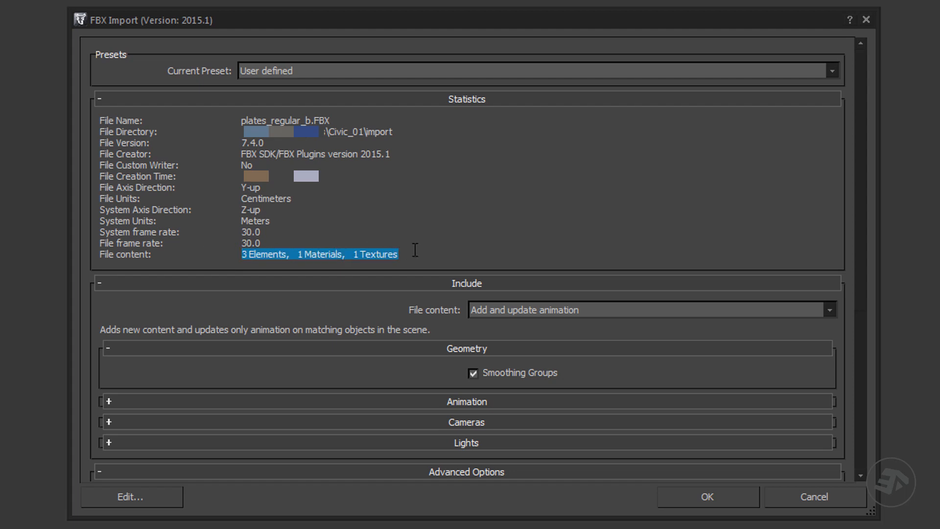
# Step: Review the Animation, Cameras, Lights and Advanced Options settings of the FBX import and run the import
pyautogui.click(100, 99)
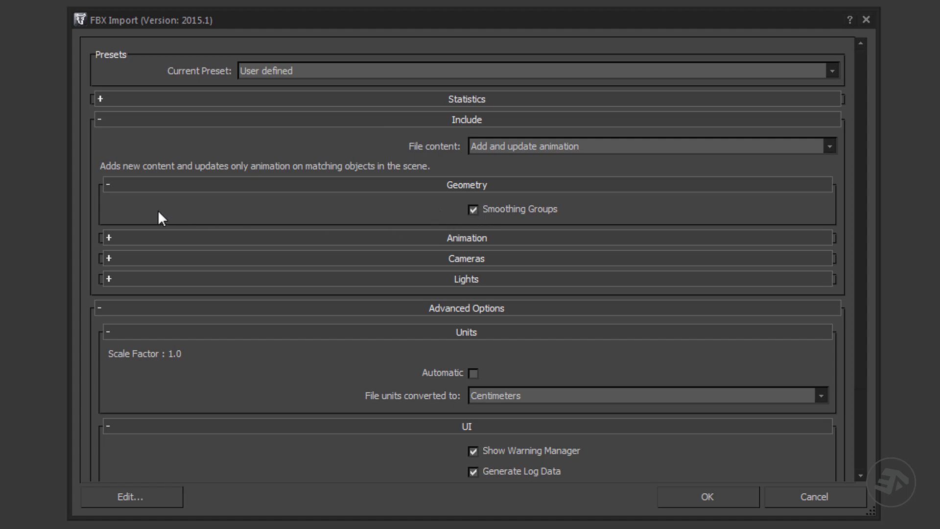
pyautogui.click(109, 236)
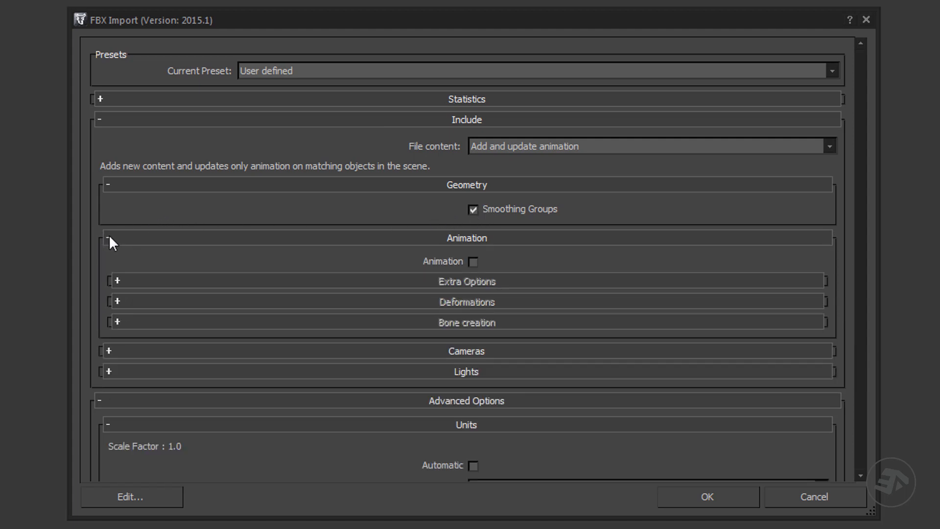
pyautogui.click(109, 236)
pyautogui.click(108, 256)
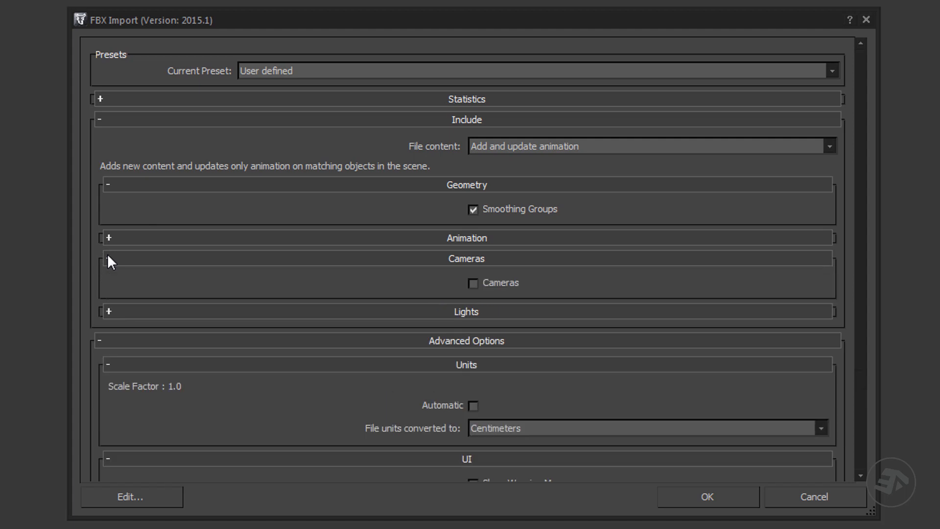
pyautogui.click(108, 257)
pyautogui.click(109, 277)
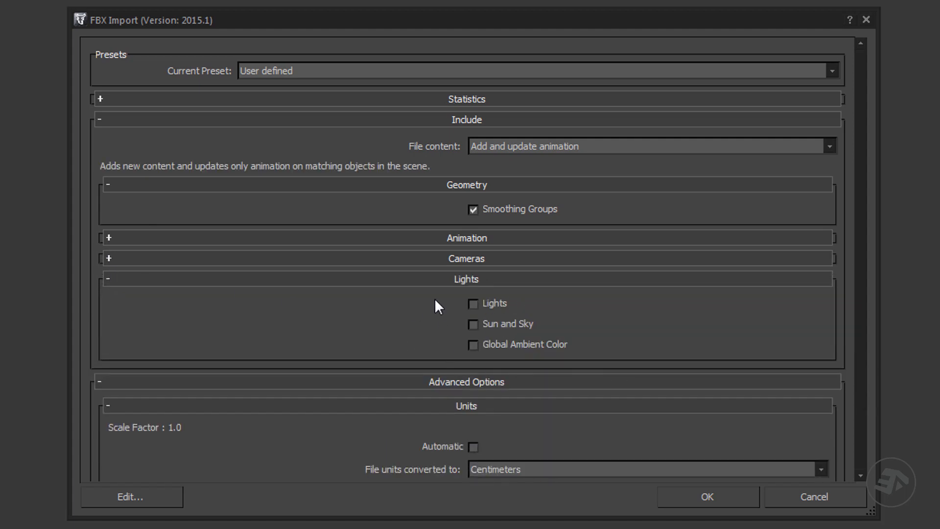
pyautogui.click(108, 278)
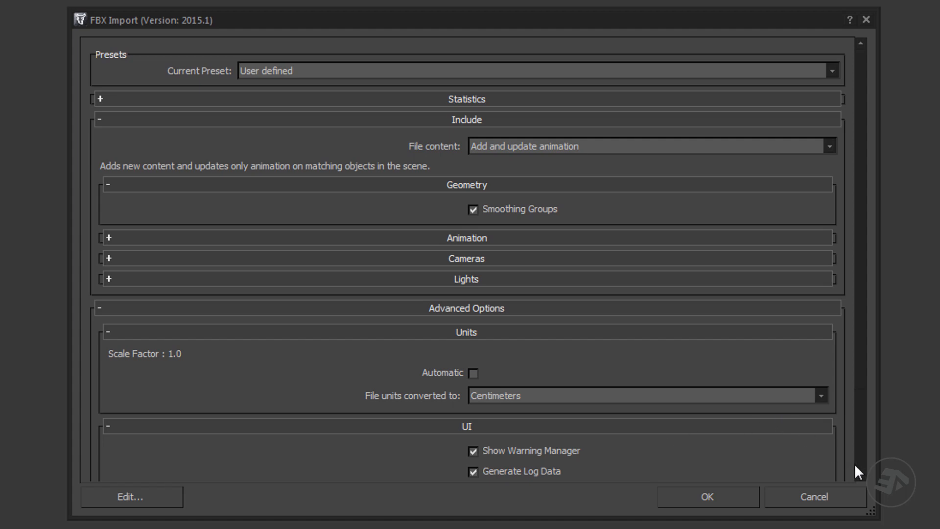
pyautogui.scroll(-5, 857, 473)
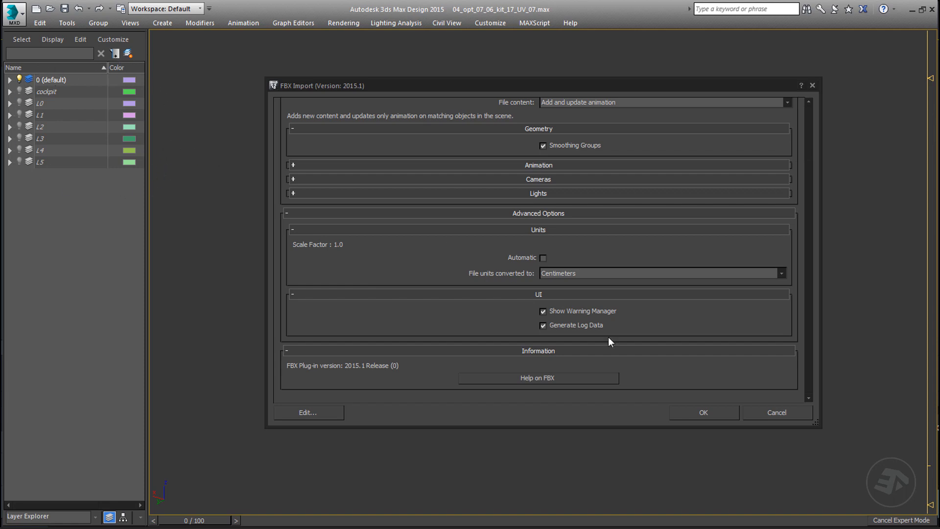
pyautogui.click(702, 412)
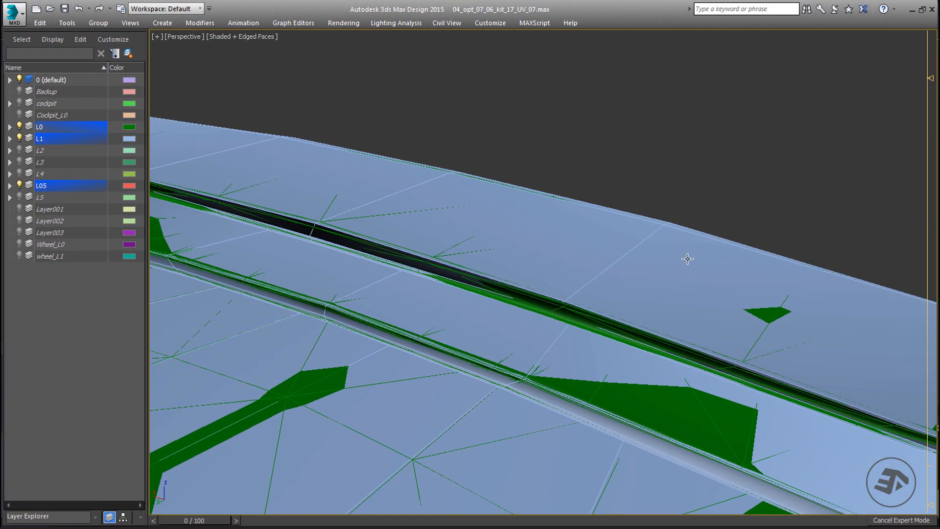
# Step: Select the license plate belonging to layer L1 at the rear of the car and isolate it
pyautogui.keyDown('alt'); pyautogui.moveTo(691, 287); pyautogui.dragTo(529, 268, button='middle'); pyautogui.keyUp('alt')
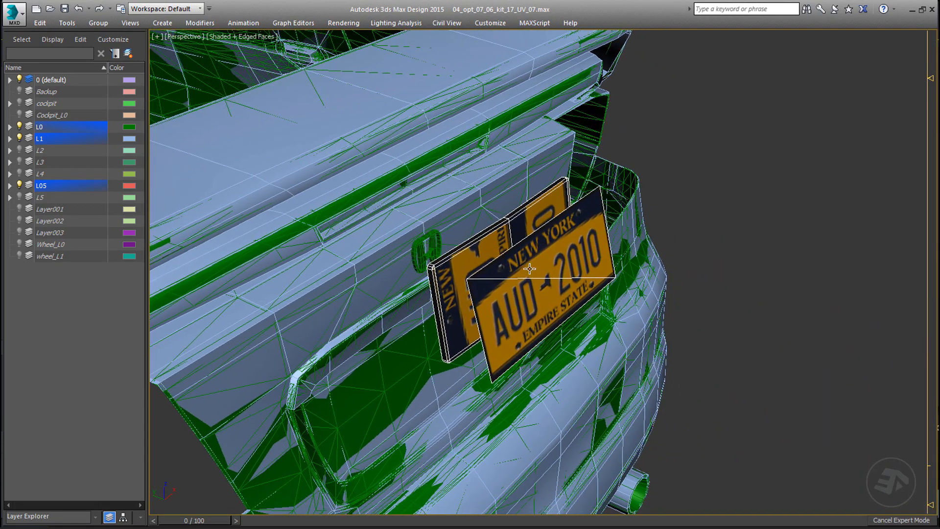
pyautogui.scroll(3, 530, 268)
pyautogui.keyDown('alt'); pyautogui.moveTo(605, 220); pyautogui.dragTo(621, 211, button='middle'); pyautogui.keyUp('alt')
pyautogui.moveTo(482, 264)
pyautogui.keyDown('alt'); pyautogui.mouseDown(button='middle')
pyautogui.moveTo(482, 236)
pyautogui.moveTo(501, 258)
pyautogui.moveTo(495, 270)
pyautogui.mouseUp(button='middle'); pyautogui.keyUp('alt')
pyautogui.click(475, 244)
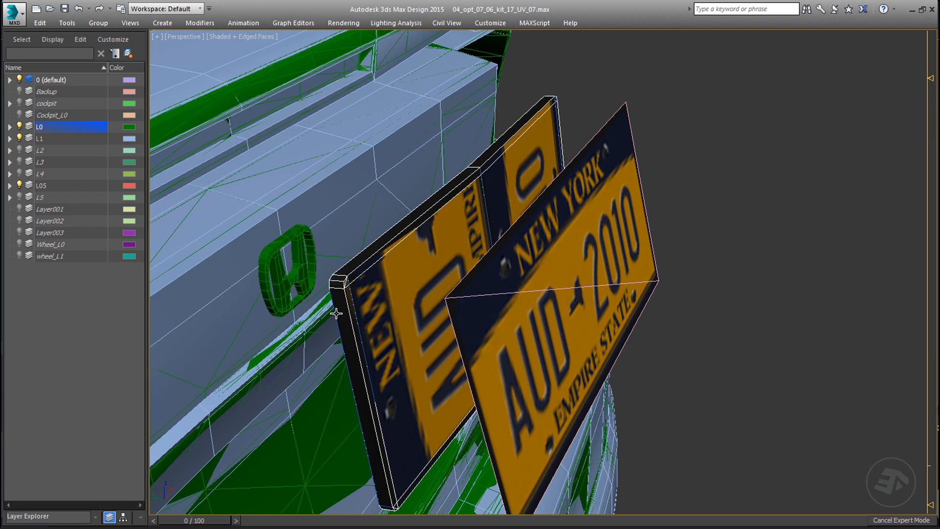
pyautogui.click(336, 314)
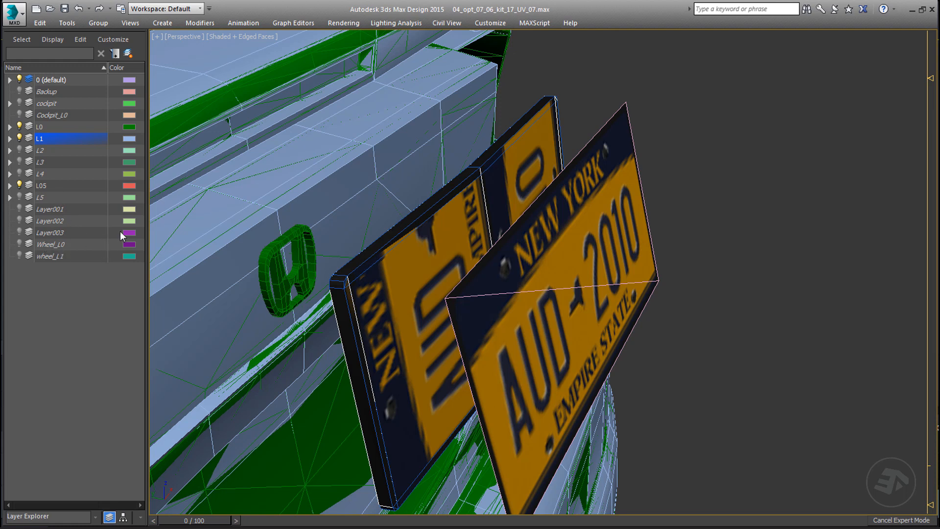
pyautogui.click(526, 142)
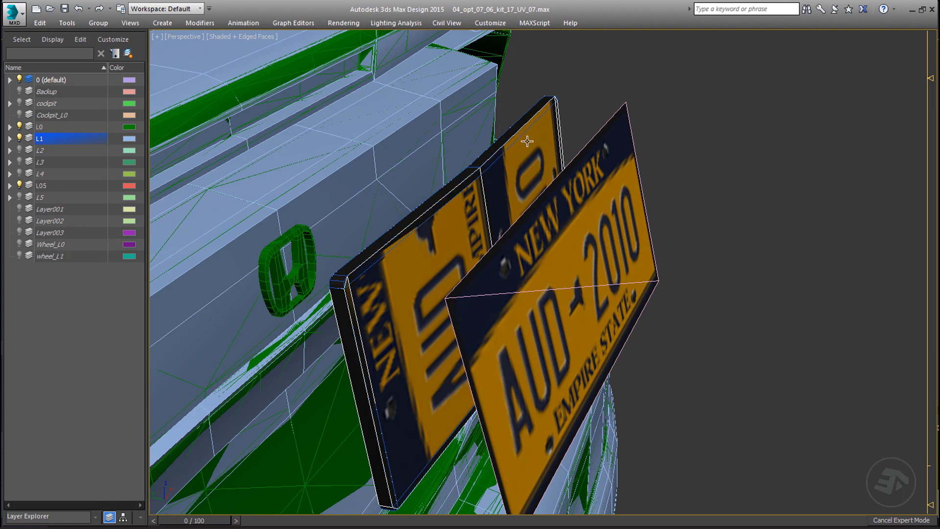
pyautogui.hotkey('alt', 'q')
pyautogui.keyDown('alt'); pyautogui.moveTo(527, 141); pyautogui.dragTo(571, 266, button='middle'); pyautogui.keyUp('alt')
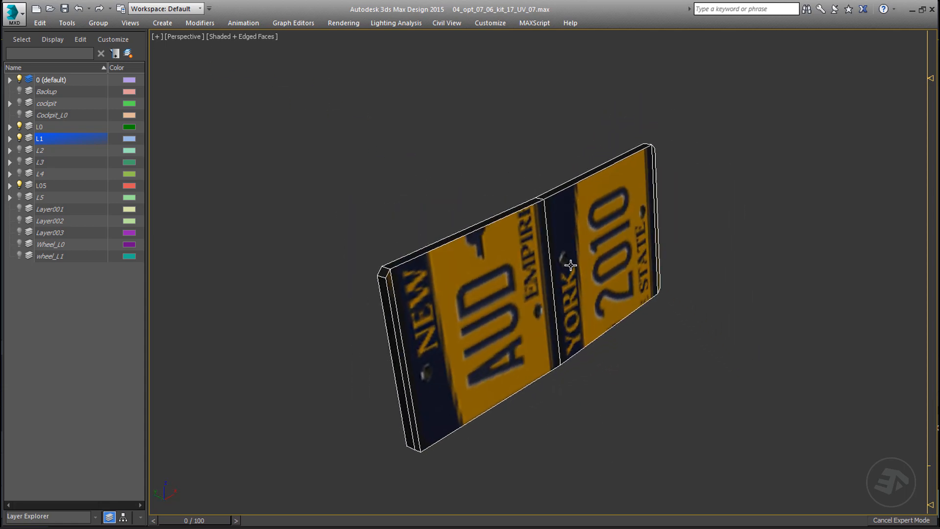
# Step: Add an Unwrap UVW modifier to the isolated back plate and open its UVs in the UV editor
pyautogui.hotkey('ctrl', 'x')
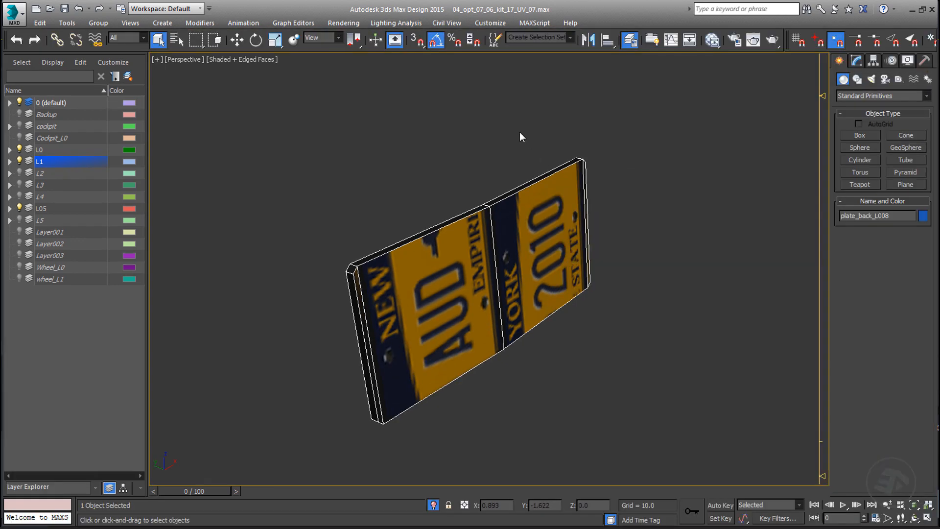
pyautogui.click(857, 62)
pyautogui.click(927, 93)
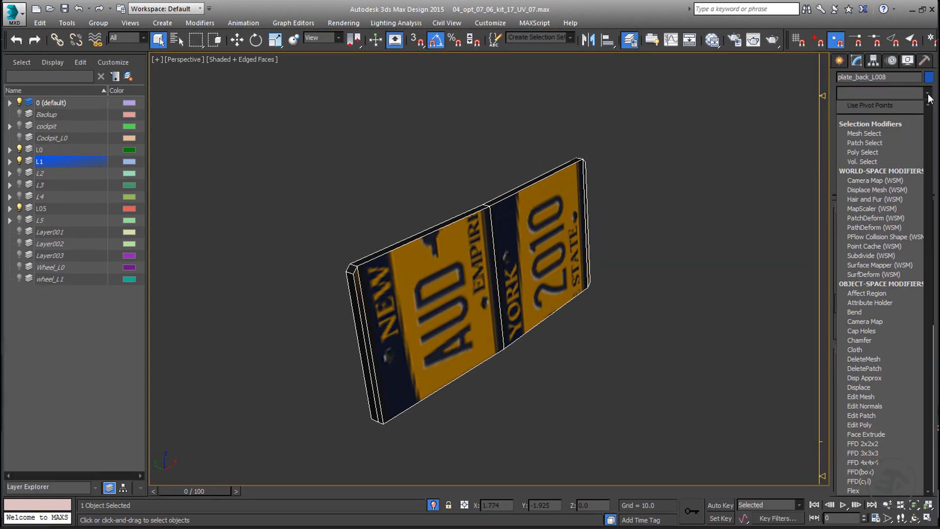
pyautogui.press('u')
pyautogui.press('Return')
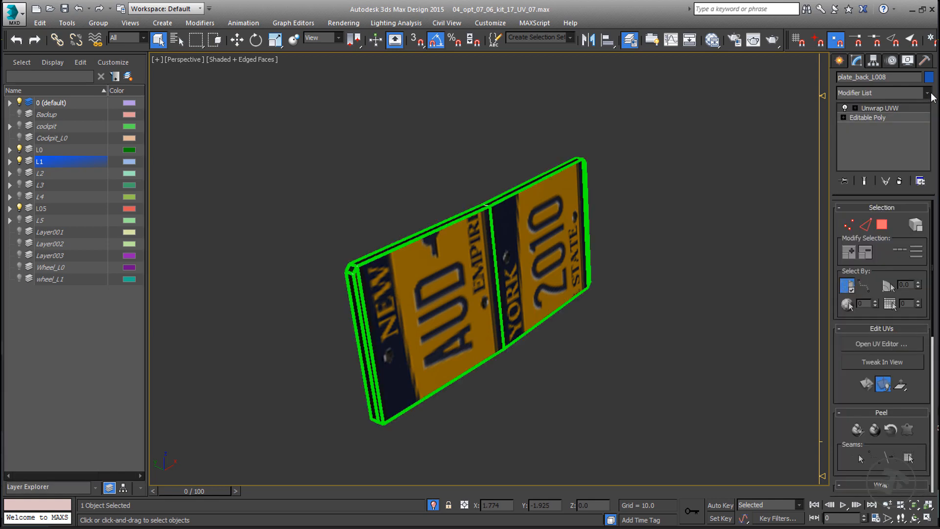
pyautogui.click(892, 344)
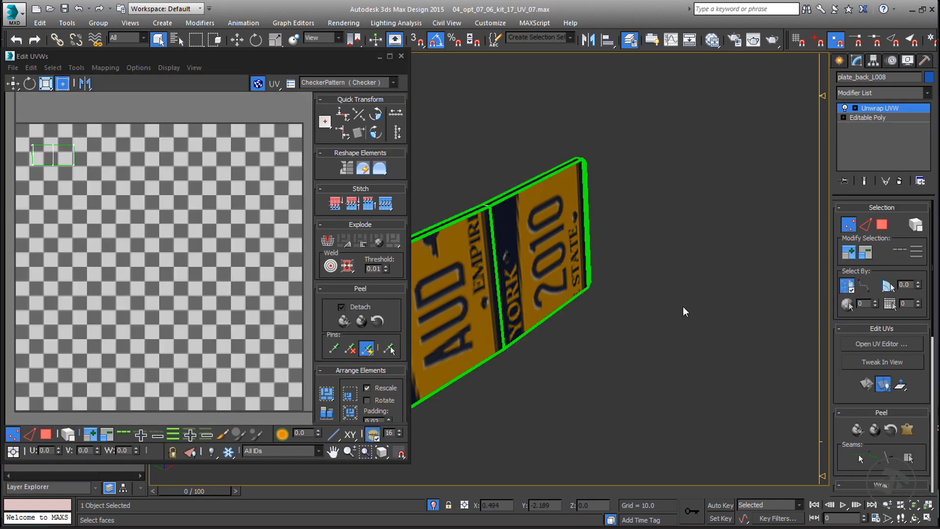
pyautogui.hotkey('ctrl', 'x')
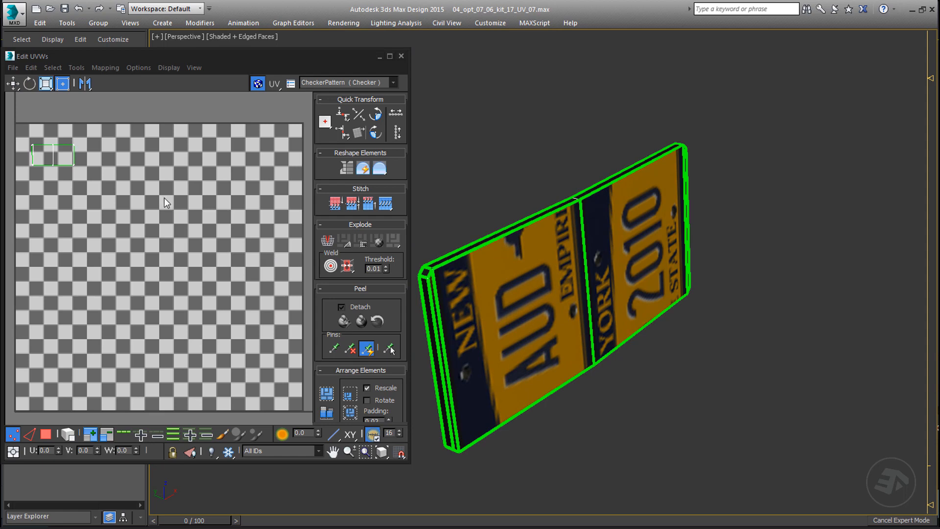
# Step: Select all of the back plate's UV faces and display Map #22 (Audi_A4_sign_1.png) as the UV editor background
pyautogui.press('3')
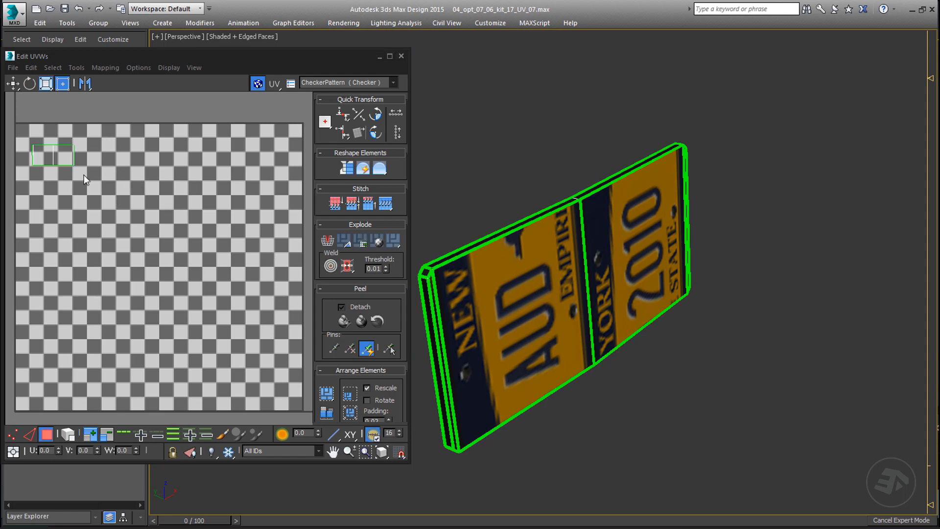
pyautogui.moveTo(84, 175); pyautogui.dragTo(22, 131)
pyautogui.press('z')
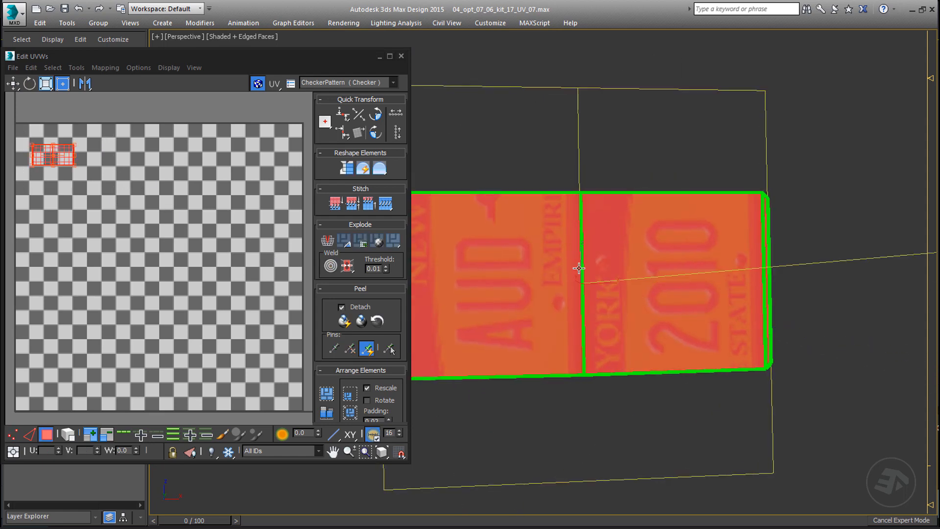
pyautogui.scroll(4, 579, 268)
pyautogui.scroll(5, 42, 160)
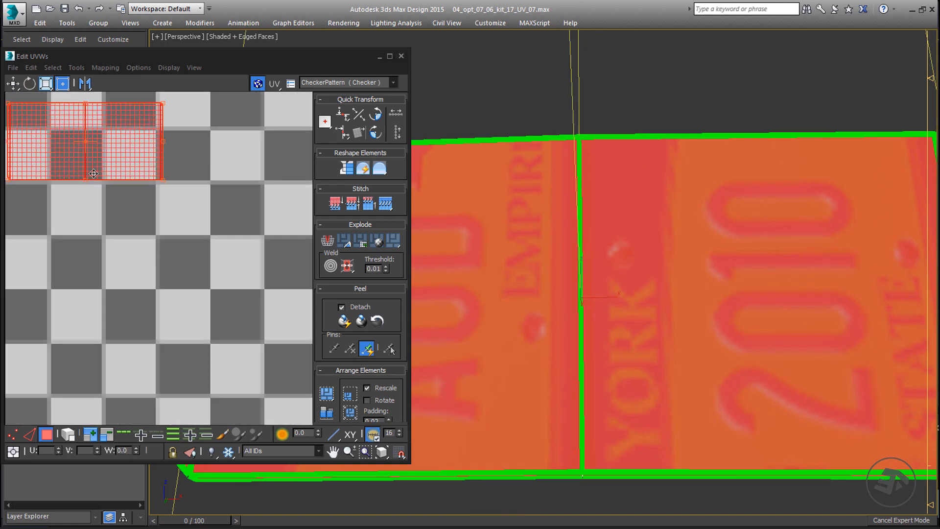
pyautogui.moveTo(94, 173); pyautogui.dragTo(186, 237, button='middle')
pyautogui.click(332, 85)
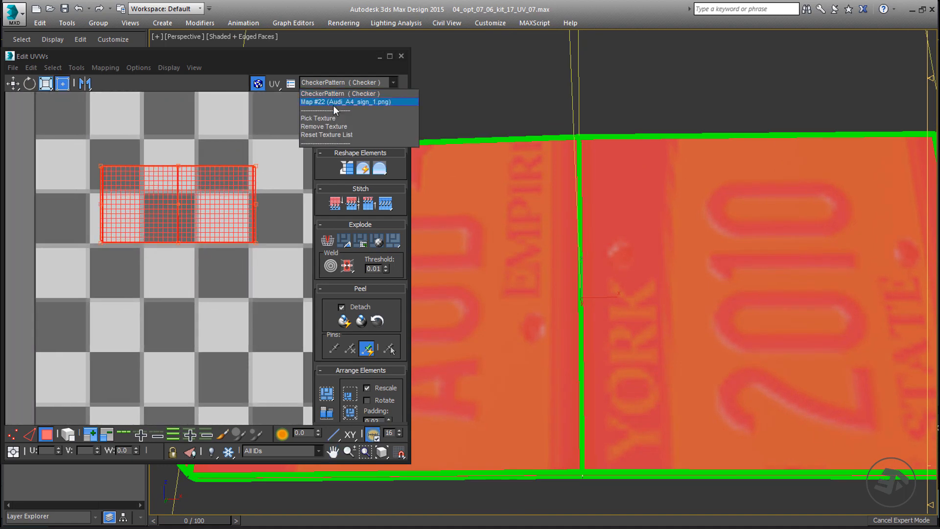
pyautogui.click(334, 102)
pyautogui.scroll(5, 234, 211)
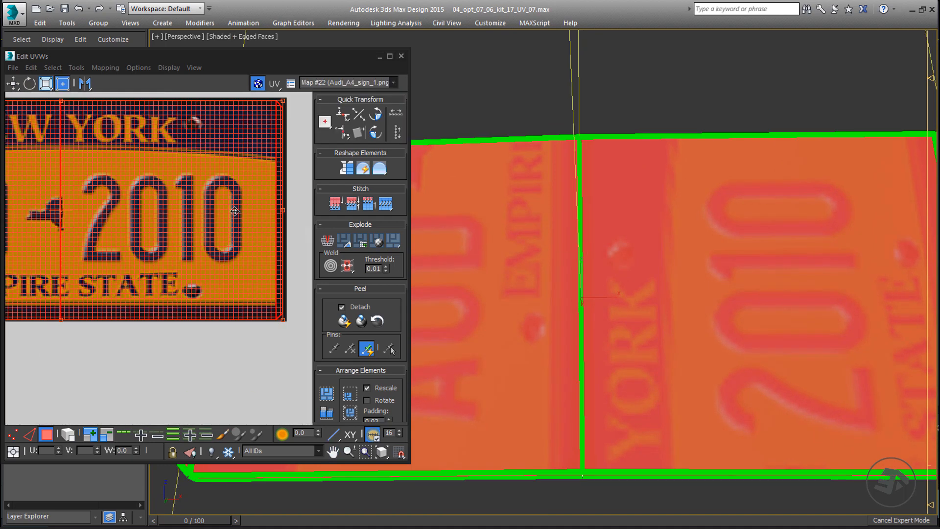
# Step: Try to rotate the UV face of the plate's "2010" half by about 90 degrees
pyautogui.scroll(-2, 234, 211)
pyautogui.click(163, 295)
pyautogui.click(172, 227)
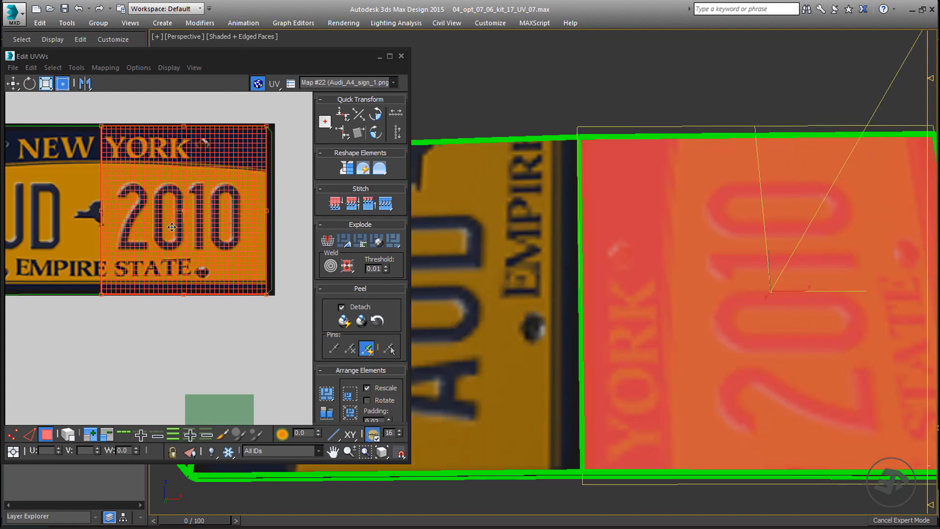
pyautogui.moveTo(676, 317); pyautogui.dragTo(662, 271, button='middle')
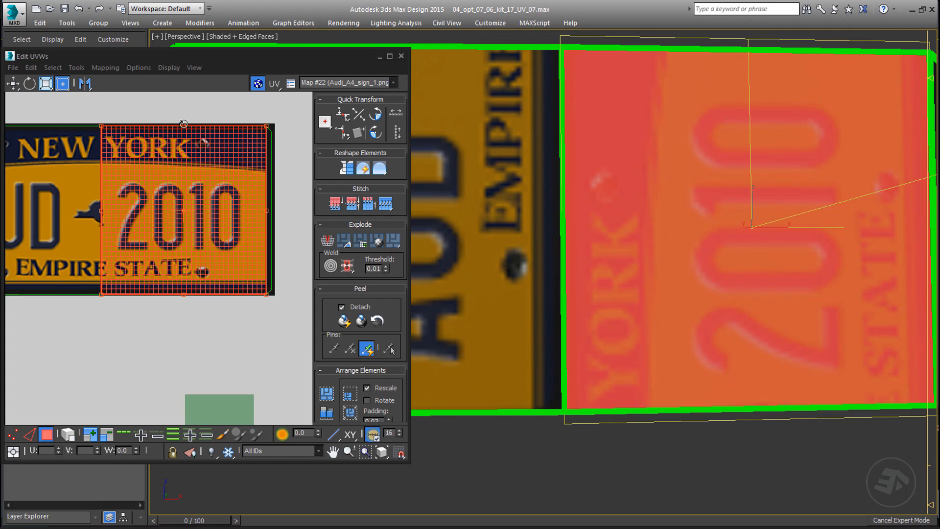
pyautogui.moveTo(183, 124); pyautogui.dragTo(109, 208)
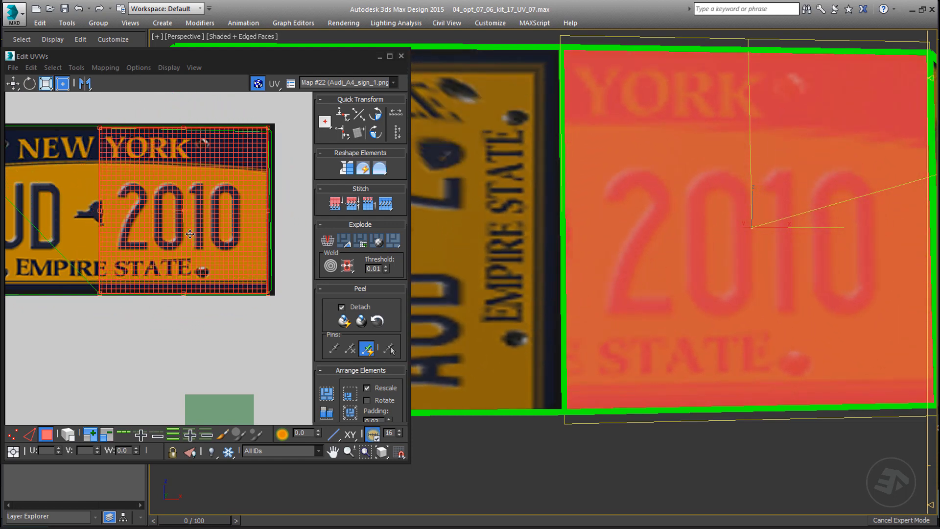
pyautogui.click(178, 322)
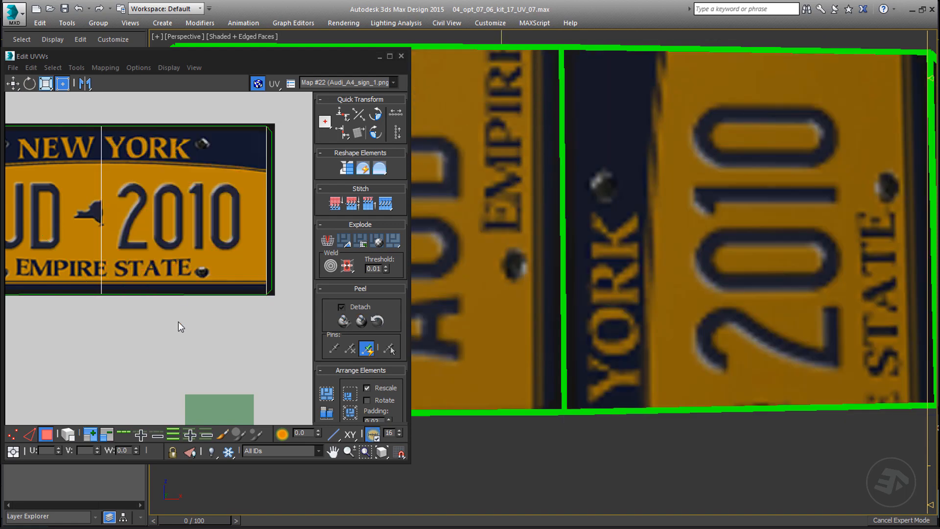
pyautogui.scroll(-3, 266, 250)
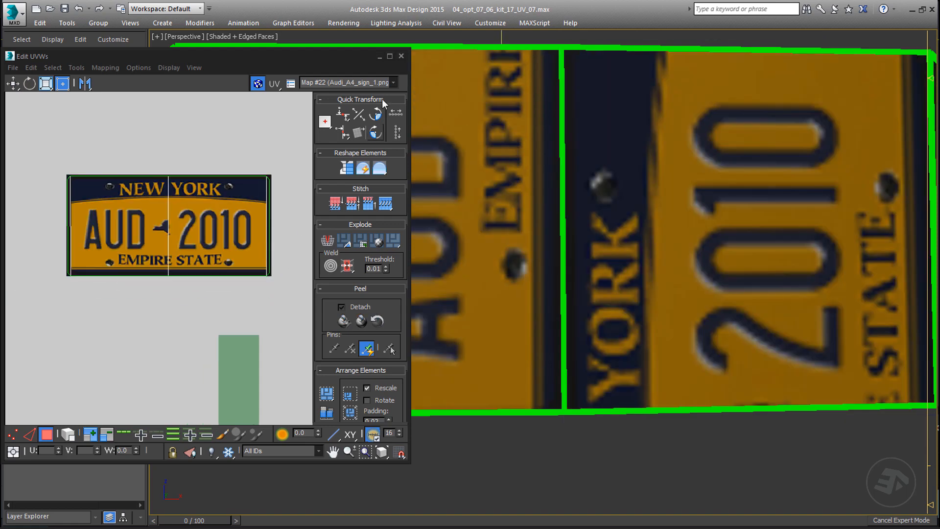
# Step: Close the UV editor and delete the Unwrap UVW modifier from the back plate
pyautogui.click(401, 55)
pyautogui.hotkey('ctrl', 'x')
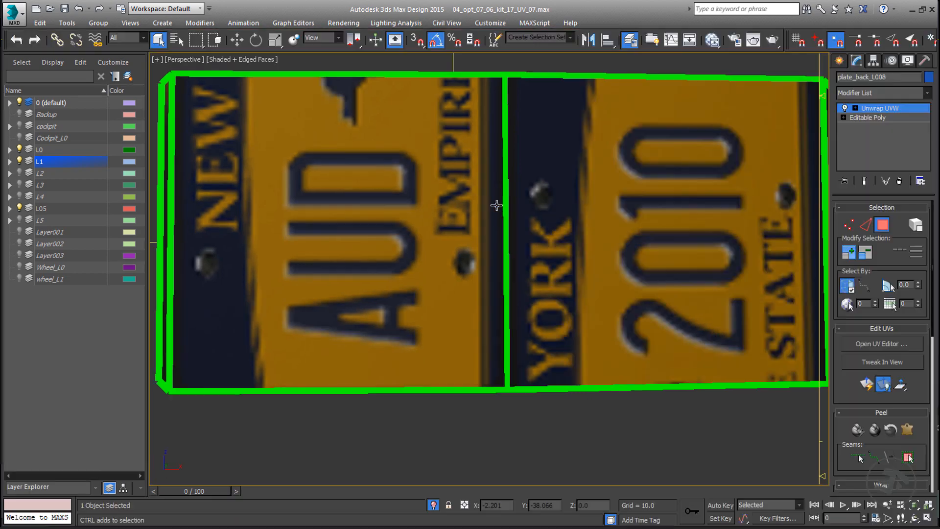
pyautogui.rightClick(861, 110)
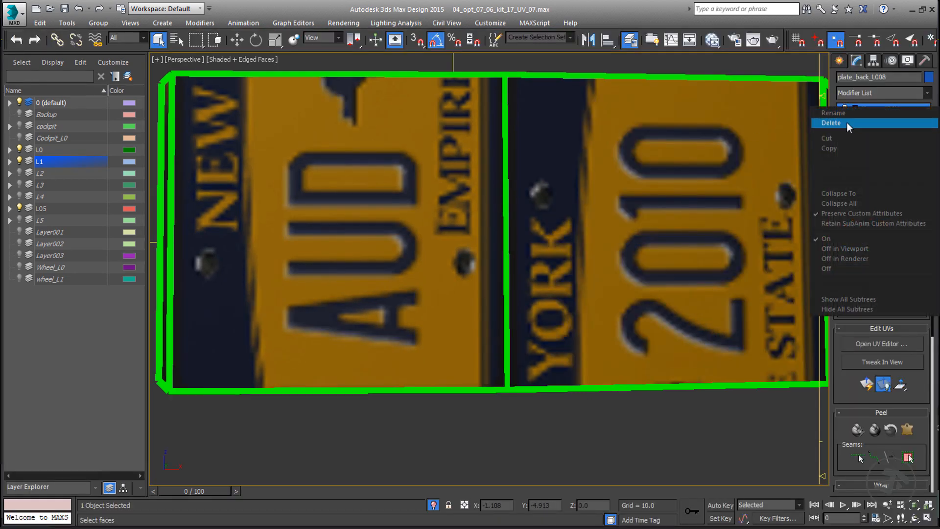
pyautogui.click(852, 124)
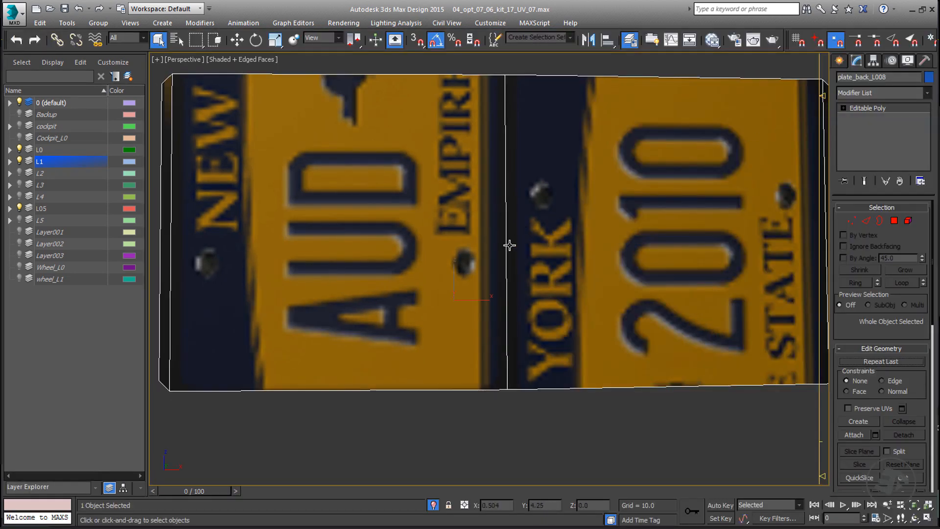
pyautogui.hotkey('ctrl', 'x')
# Step: Inspect the front of the isolated back plate by selecting its half faces, and clear the selection
pyautogui.keyDown('alt'); pyautogui.moveTo(465, 254); pyautogui.dragTo(424, 260, button='middle'); pyautogui.keyUp('alt')
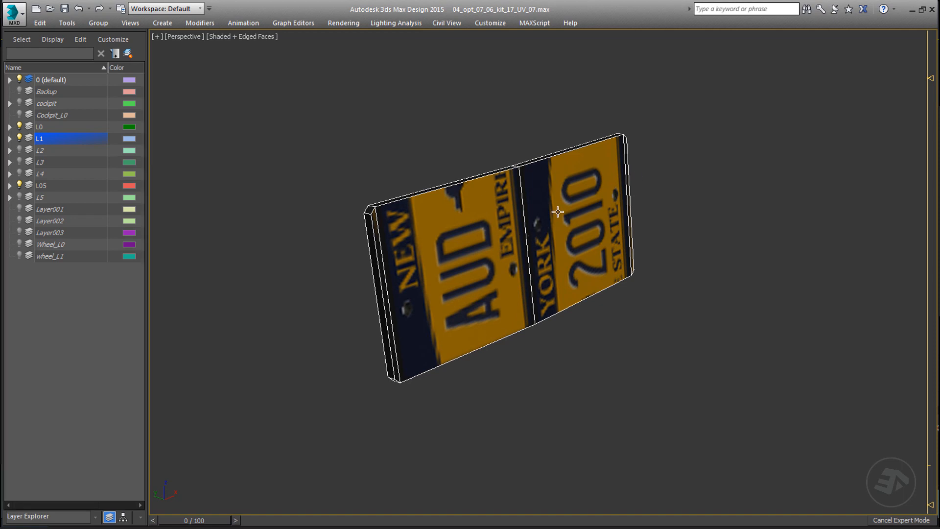
pyautogui.click(557, 212)
pyautogui.click(478, 258)
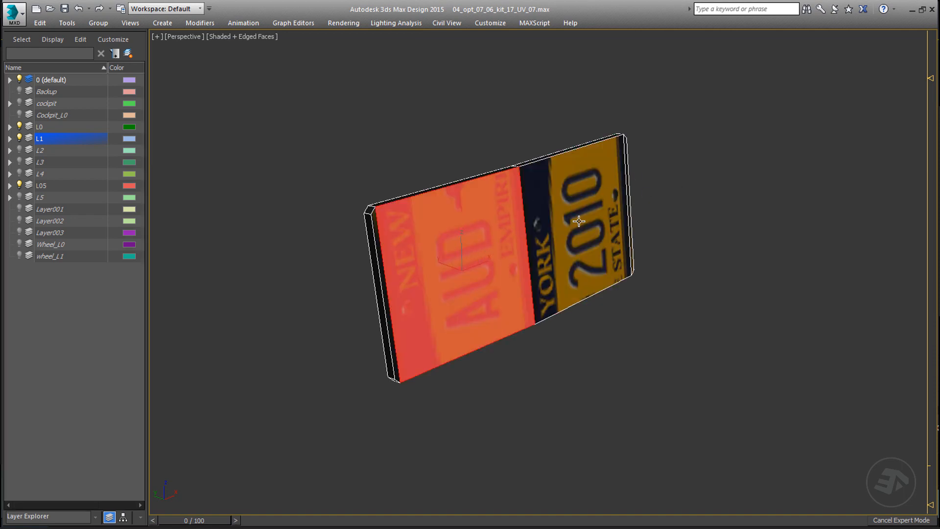
pyautogui.click(732, 187)
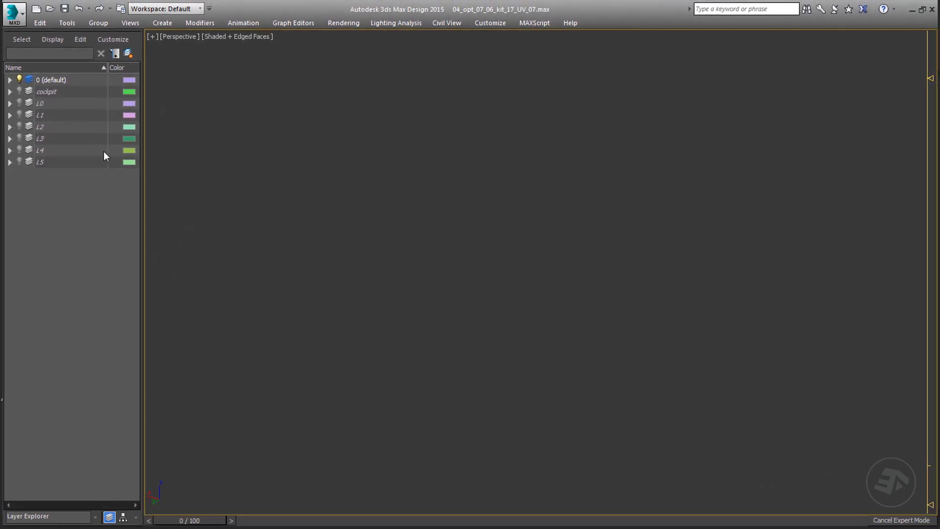
# Step: Choose plates_regular_b.obj for import using the gw::OBJ-Importer (*.OBJ) file type
pyautogui.click(15, 13)
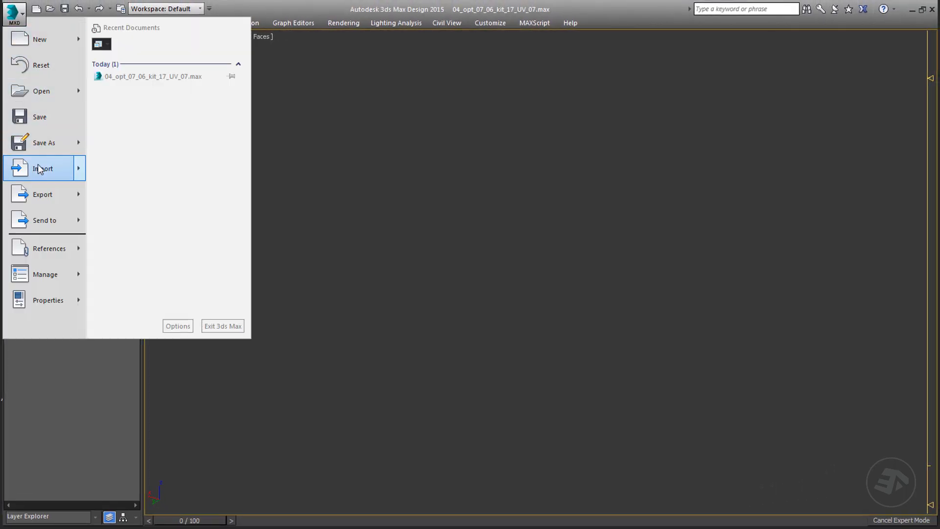
pyautogui.moveTo(39, 169)
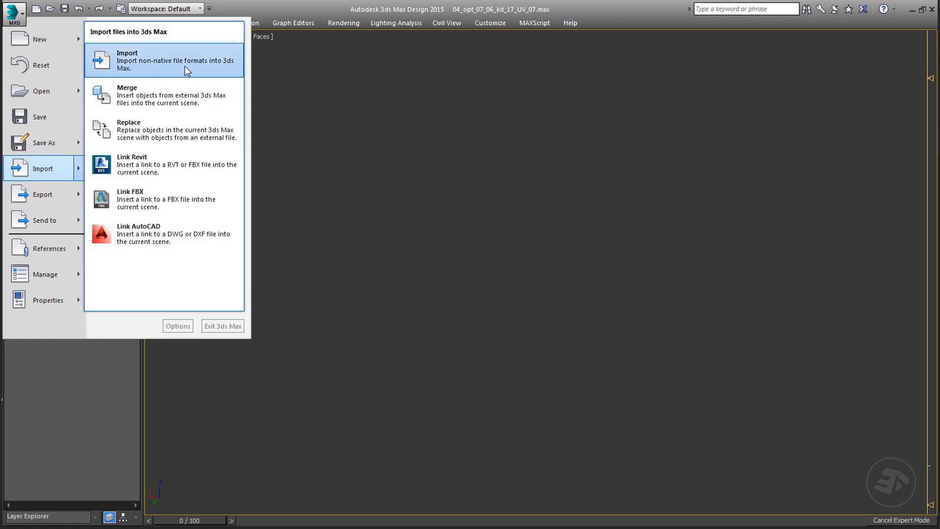
pyautogui.click(214, 60)
pyautogui.click(266, 249)
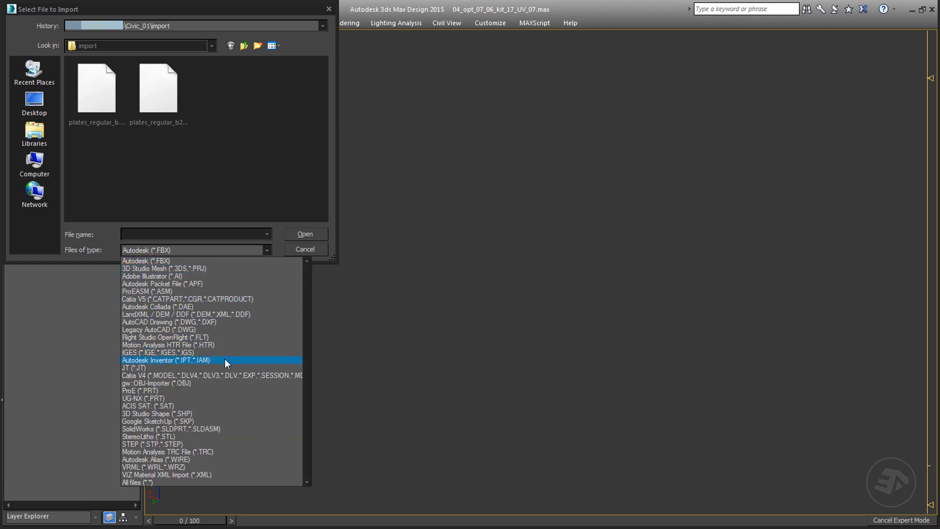
pyautogui.click(207, 383)
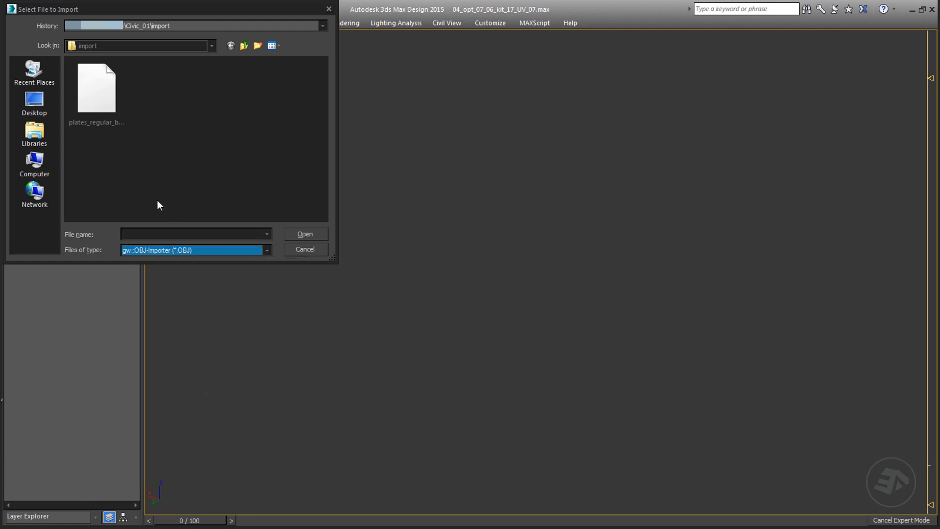
pyautogui.click(96, 100)
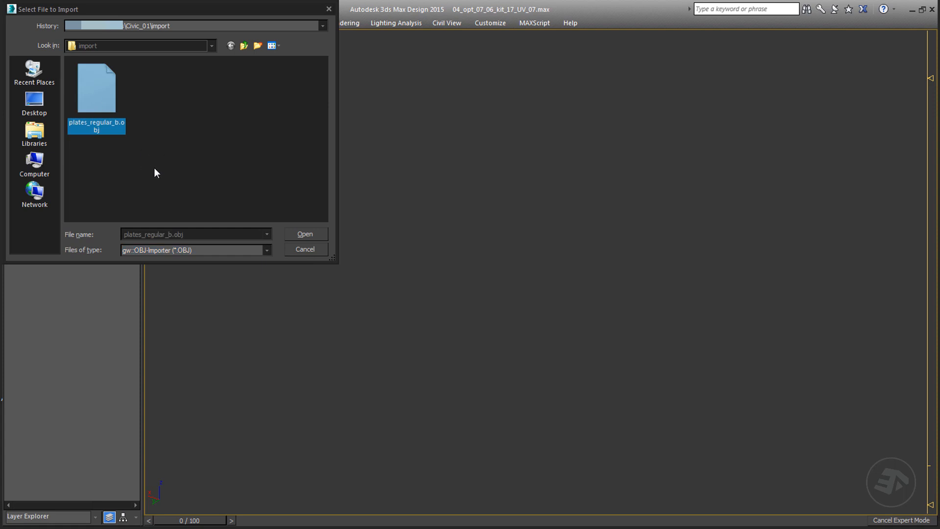
pyautogui.click(304, 235)
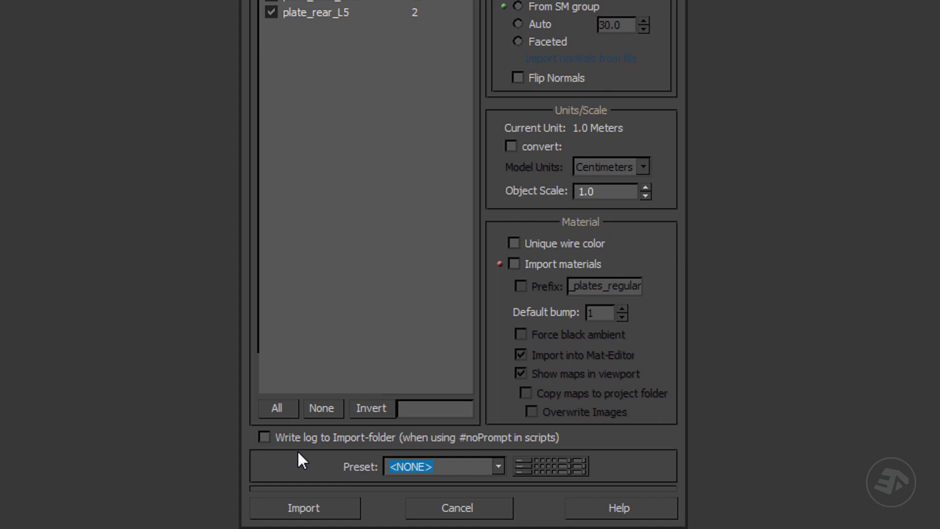
# Step: Examine the OBJ import presets table and the list of available presets
pyautogui.click(304, 508)
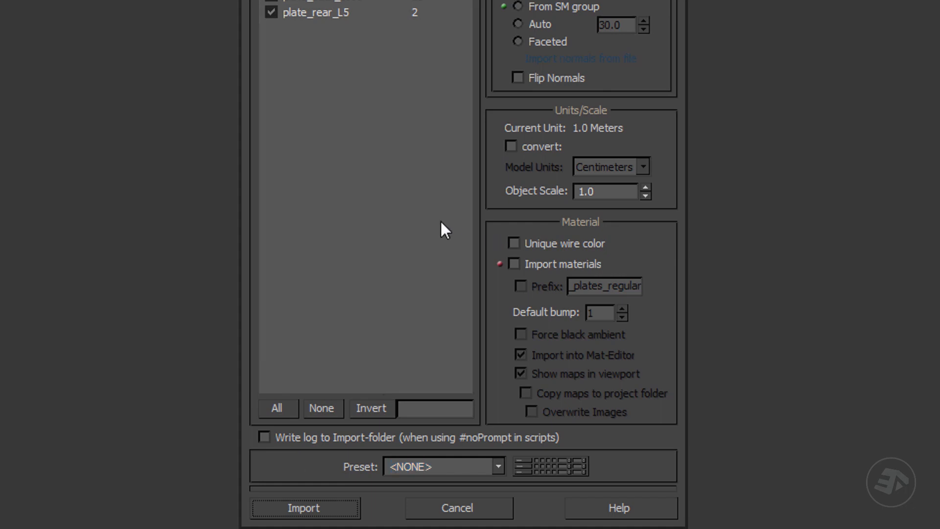
pyautogui.click(519, 466)
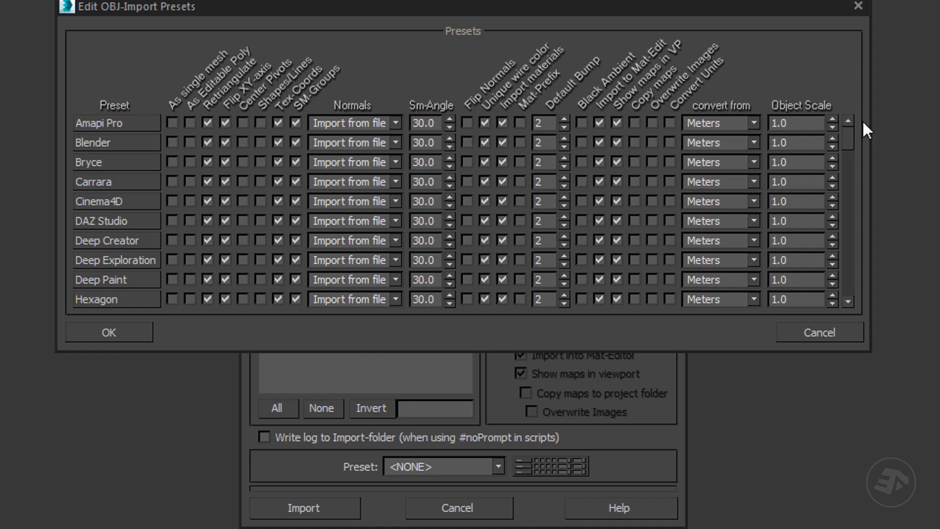
pyautogui.moveTo(847, 137)
pyautogui.mouseDown()
pyautogui.moveTo(848, 284)
pyautogui.moveTo(845, 125)
pyautogui.mouseUp()
pyautogui.click(859, 5)
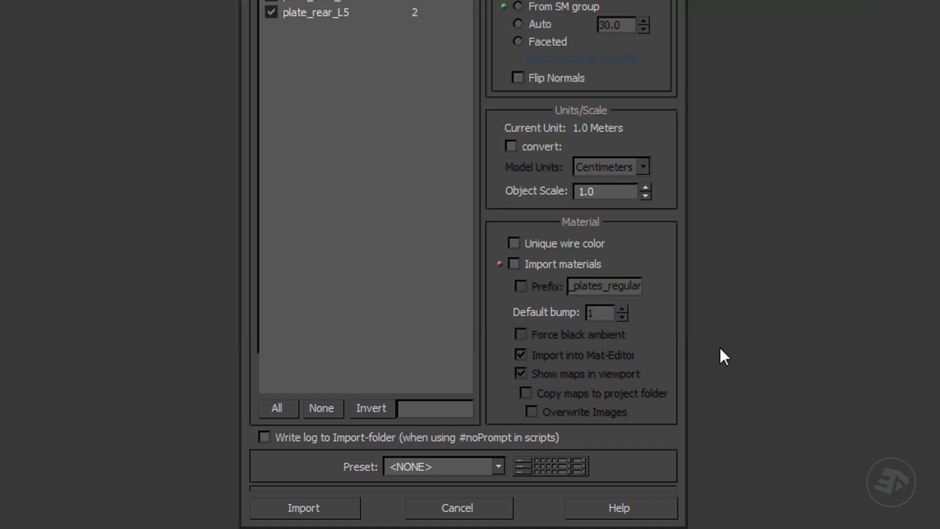
pyautogui.click(498, 468)
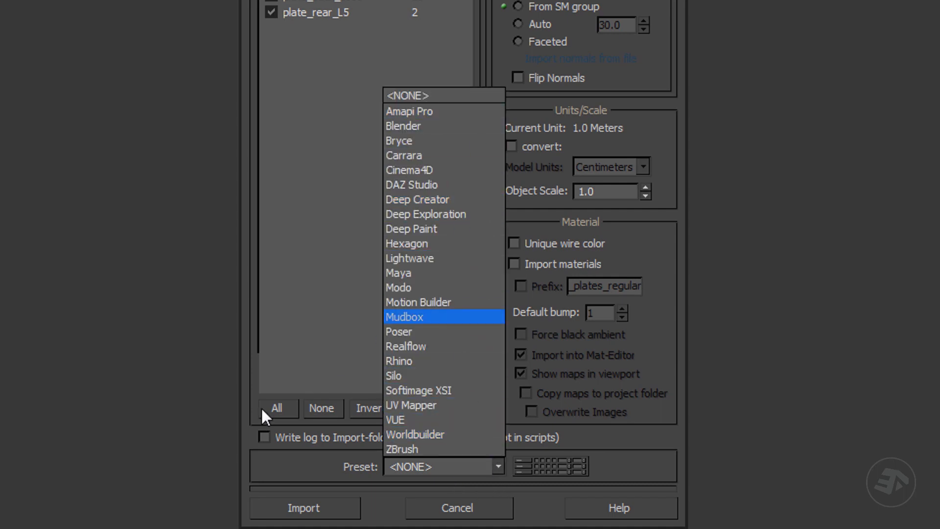
pyautogui.click(254, 468)
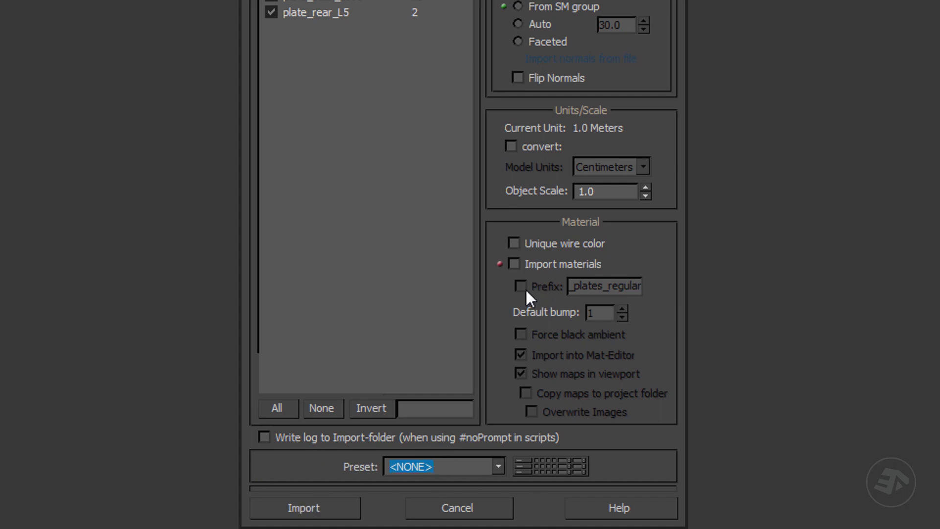
# Step: Run the OBJ import with Import materials off and the preset left at <NONE>
pyautogui.click(513, 263)
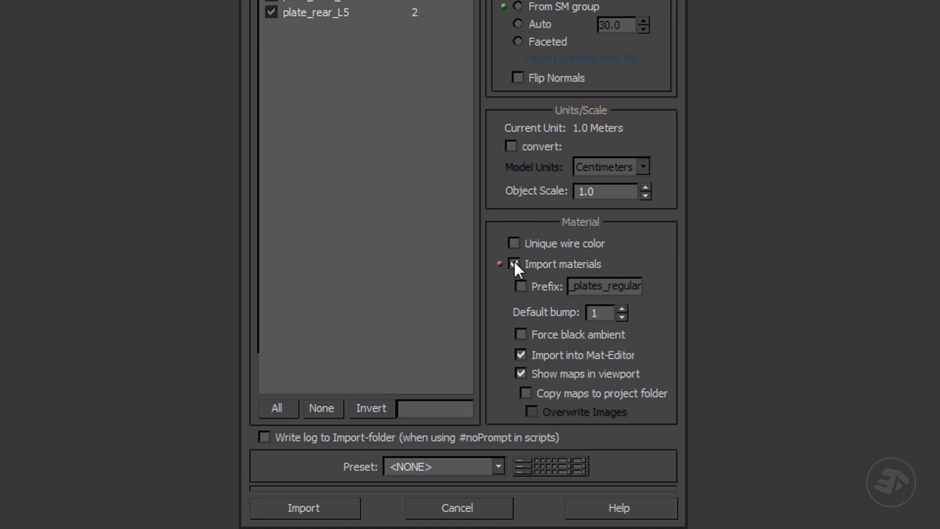
pyautogui.click(514, 263)
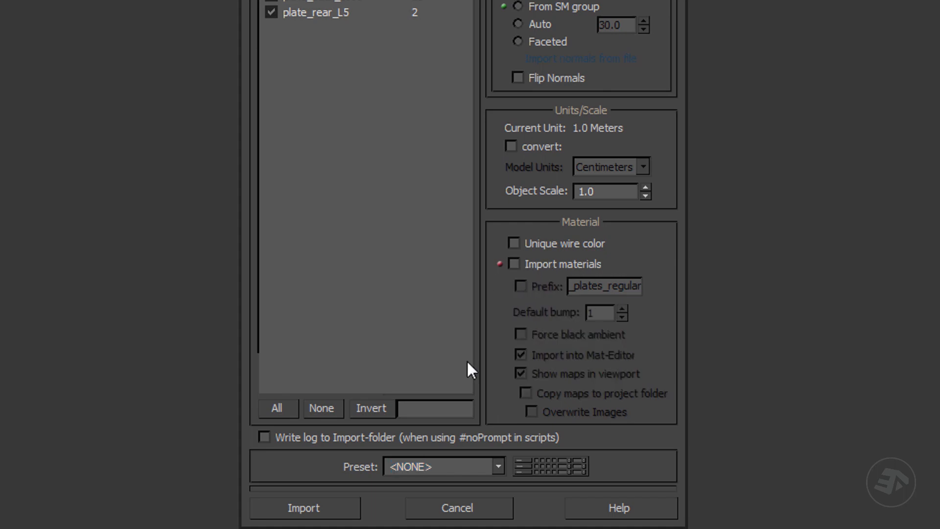
pyautogui.click(304, 508)
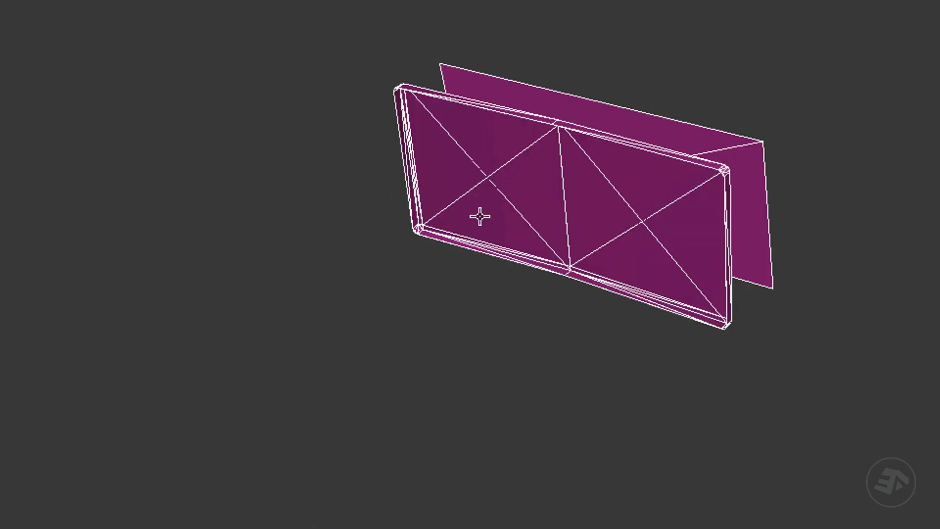
# Step: Inspect the imported plates' triangulated meshes one by one and list the objects in the 0 (default) layer
pyautogui.keyDown('alt'); pyautogui.moveTo(797, 299); pyautogui.dragTo(568, 216, button='middle'); pyautogui.keyUp('alt')
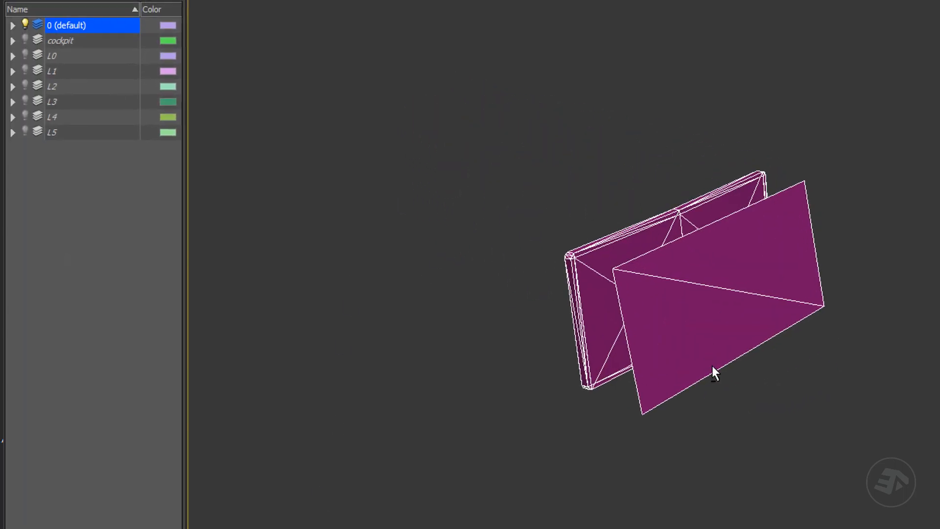
pyautogui.scroll(3, 697, 296)
pyautogui.keyDown('alt'); pyautogui.moveTo(695, 296); pyautogui.dragTo(667, 321, button='middle'); pyautogui.keyUp('alt')
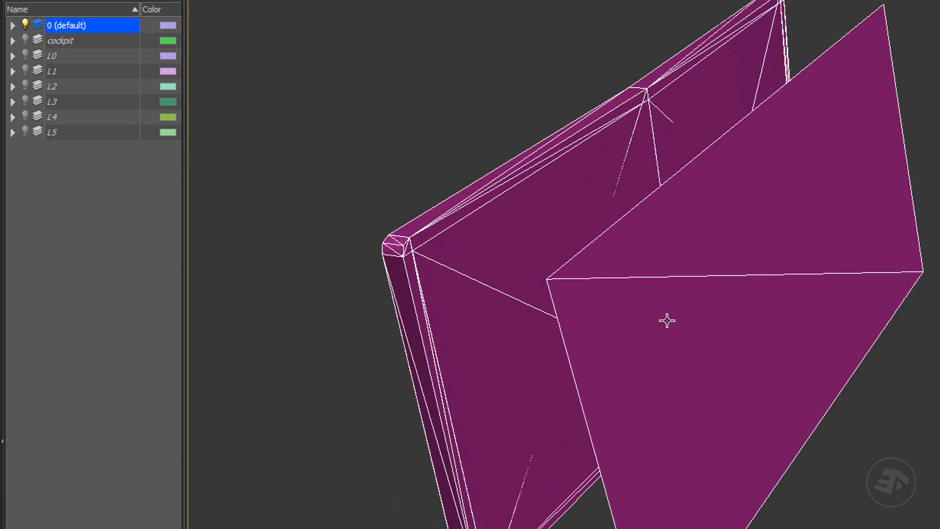
pyautogui.click(860, 193)
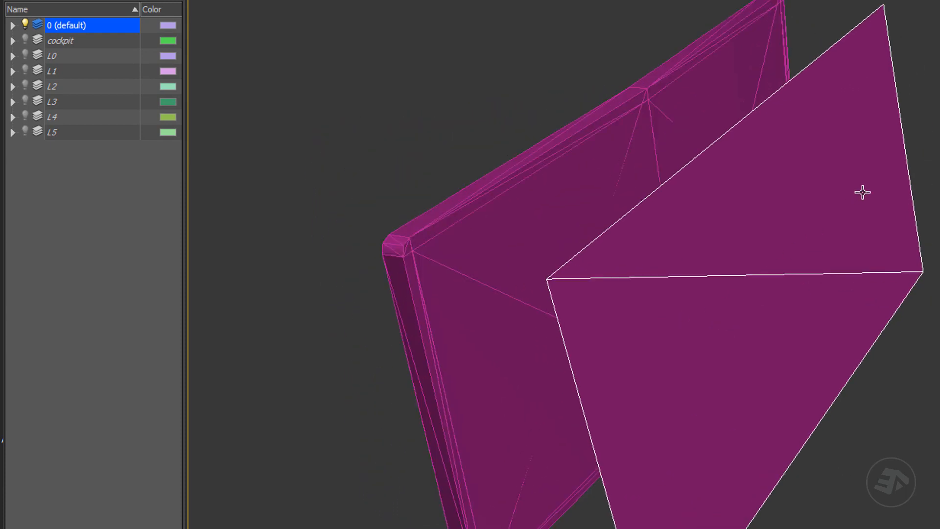
pyautogui.click(558, 181)
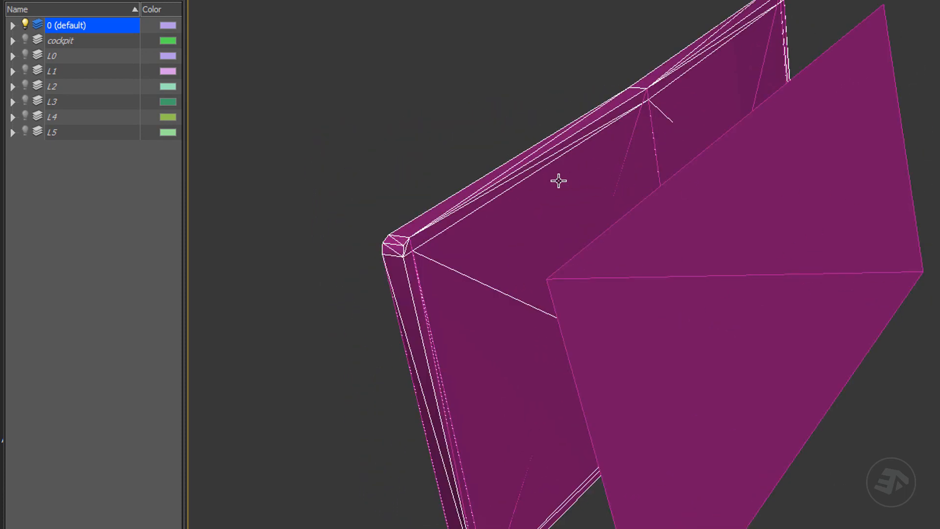
pyautogui.click(12, 25)
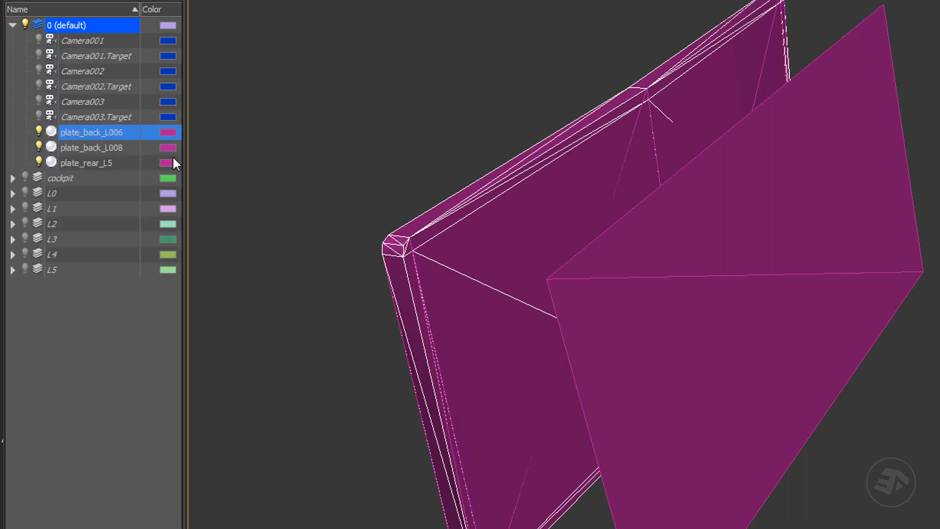
pyautogui.moveTo(604, 241); pyautogui.dragTo(576, 220, button='middle')
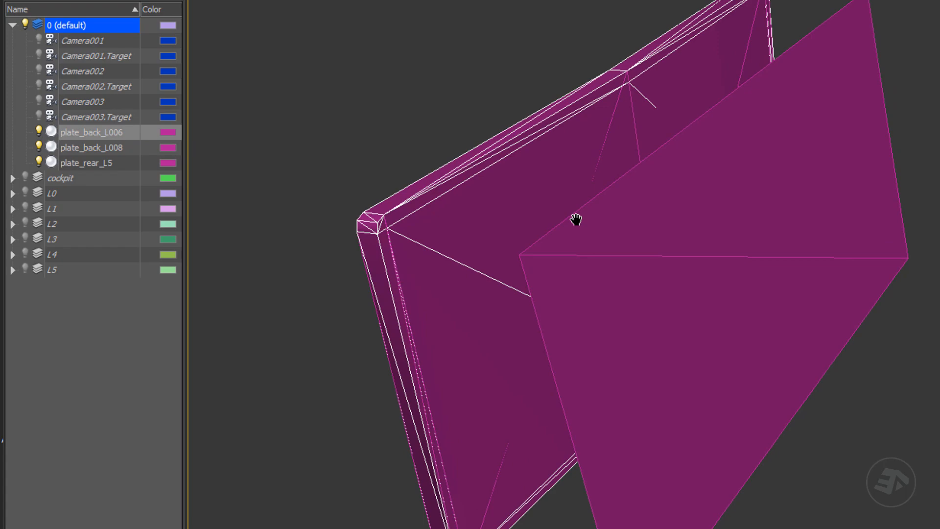
# Step: Set the object color of all three imported plates to By Layer and clear the selection
pyautogui.scroll(-2, 576, 219)
pyautogui.moveTo(896, 45); pyautogui.dragTo(334, 466)
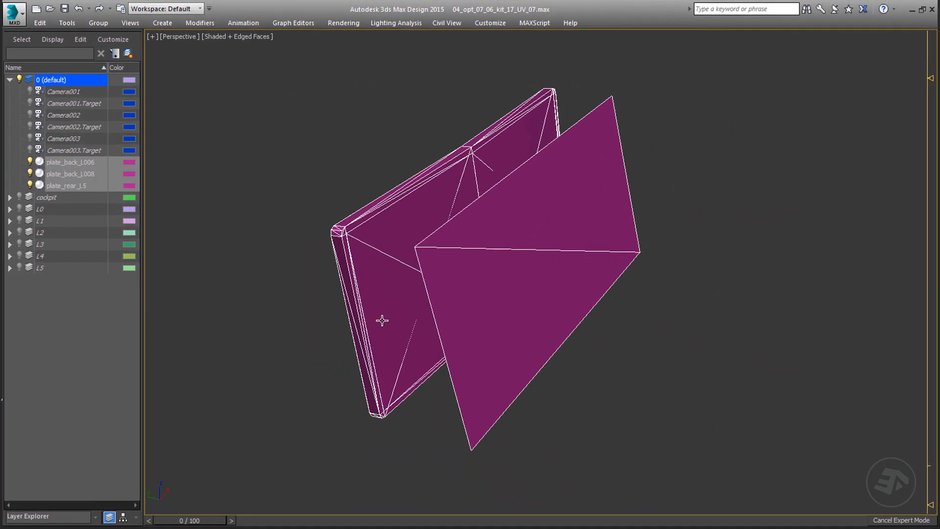
pyautogui.hotkey('ctrl', 'x')
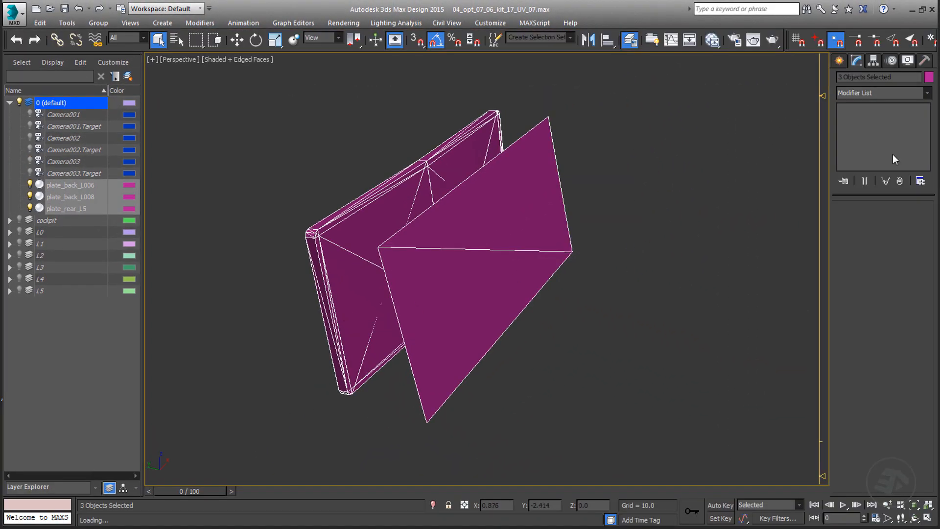
pyautogui.click(929, 78)
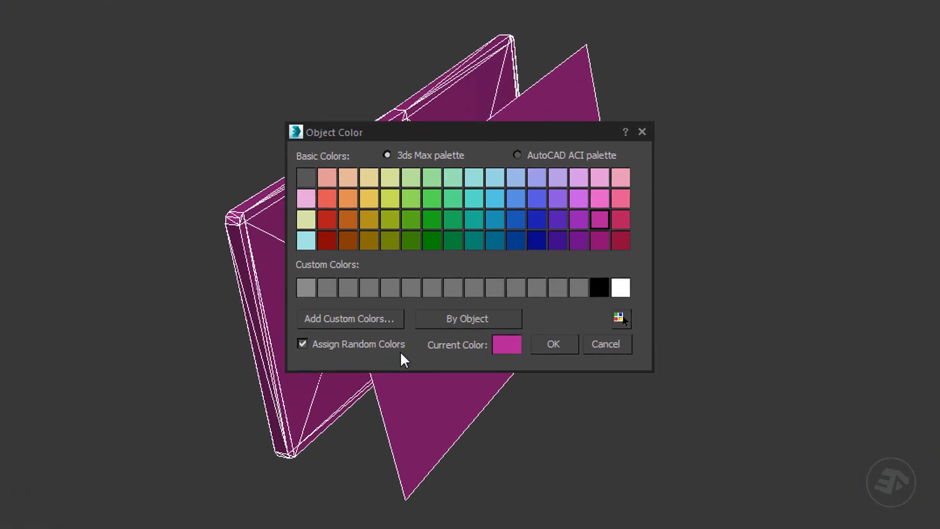
pyautogui.click(465, 323)
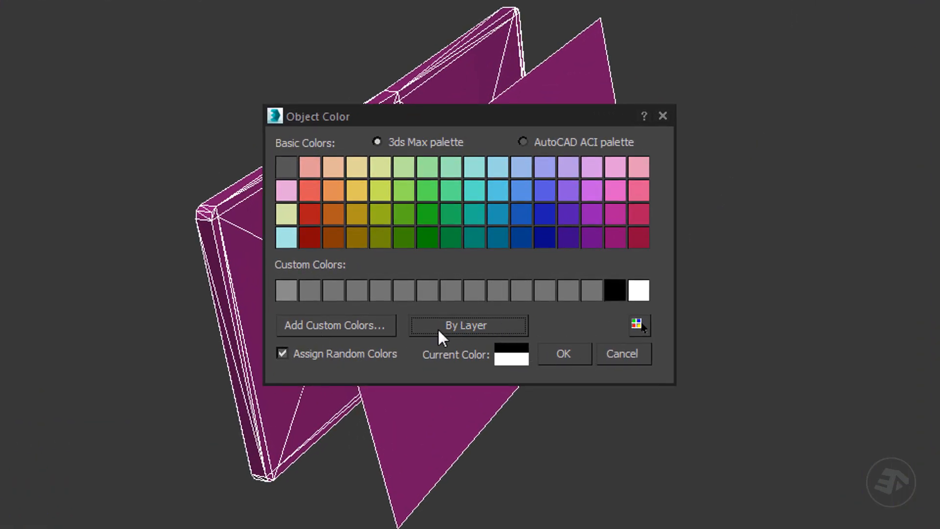
pyautogui.click(560, 353)
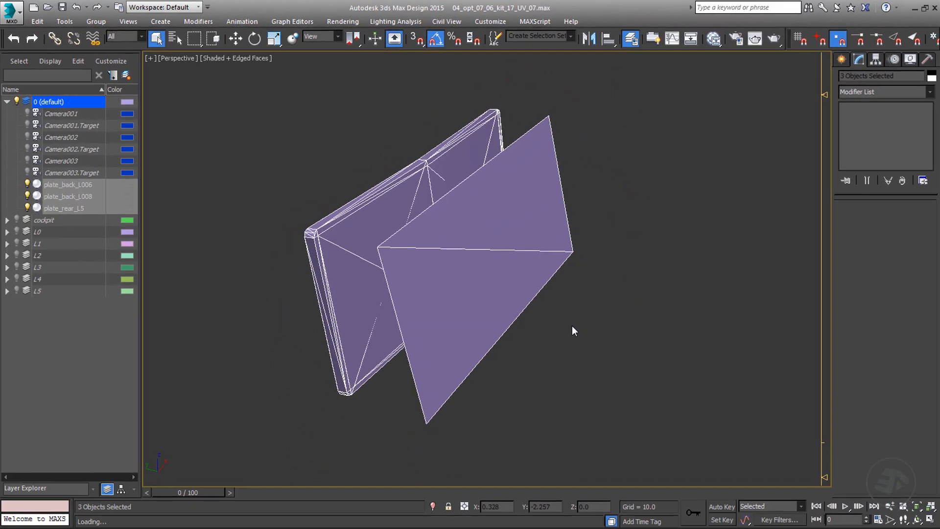
pyautogui.hotkey('ctrl', 'x')
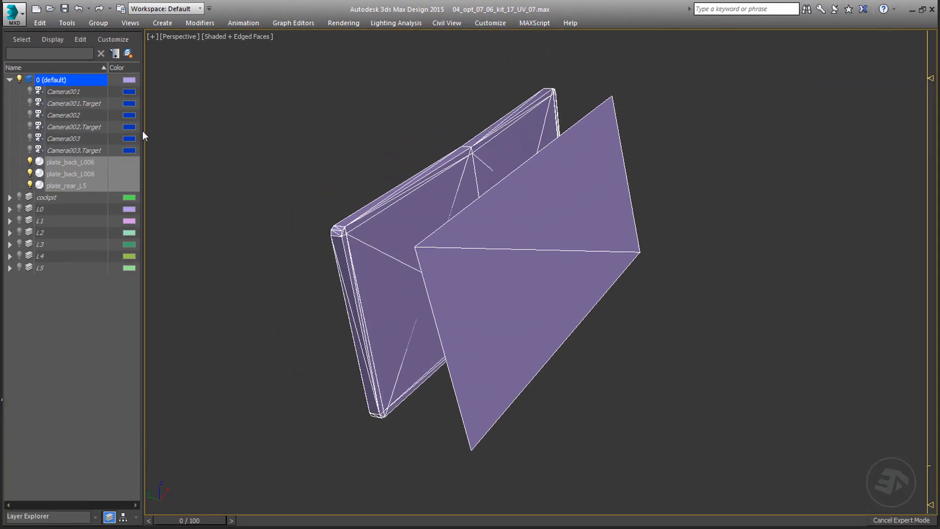
pyautogui.click(188, 172)
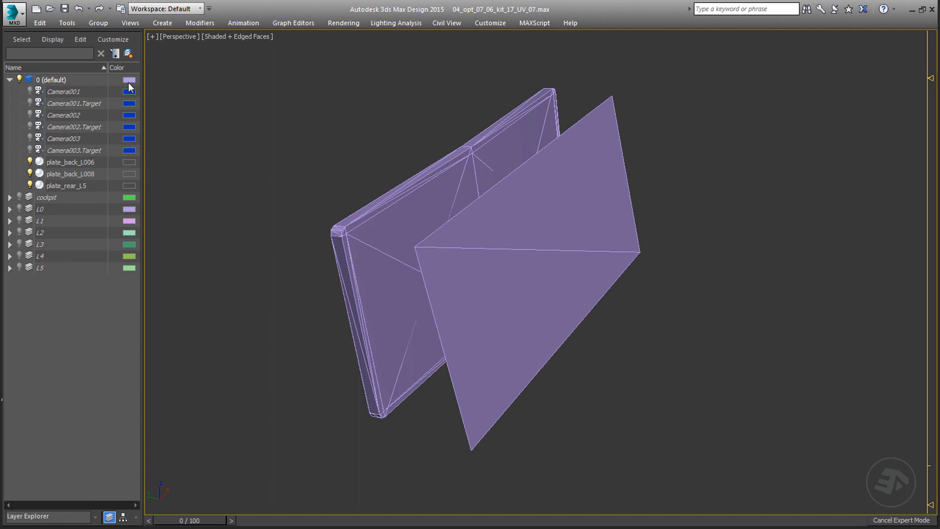
# Step: Isolate the thick plate plate_back_L006 so only it is displayed
pyautogui.moveTo(476, 281); pyautogui.dragTo(470, 281, button='middle')
pyautogui.scroll(3, 539, 253)
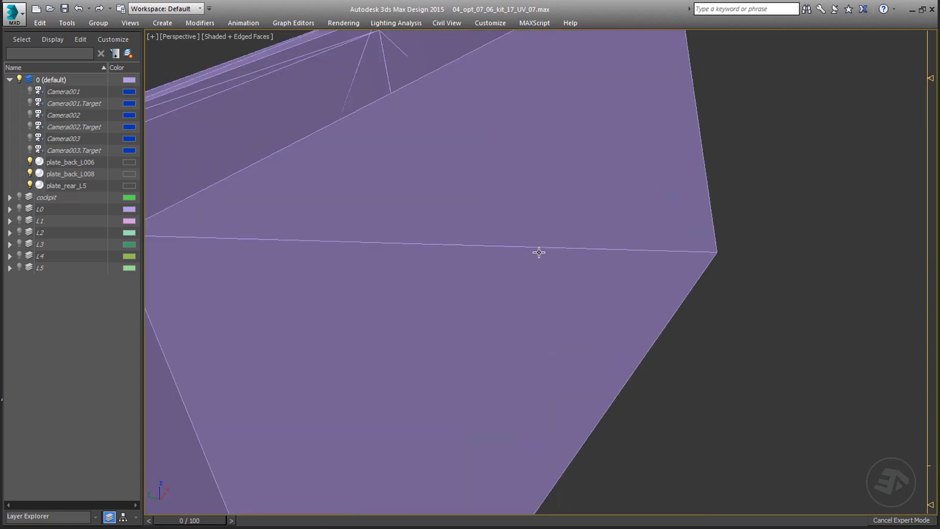
pyautogui.scroll(-1, 539, 252)
pyautogui.click(356, 185)
pyautogui.hotkey('alt', 'q')
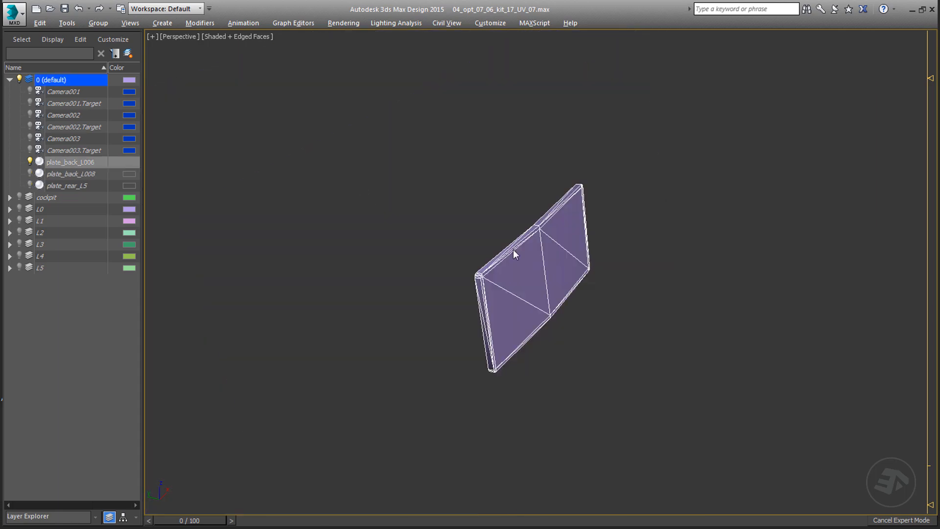
pyautogui.keyDown('alt'); pyautogui.moveTo(514, 253); pyautogui.dragTo(559, 299, button='middle'); pyautogui.keyUp('alt')
pyautogui.scroll(5, 540, 267)
# Step: Assign the uv_checker material to plate_back_L006, show its map shaded in the viewport, and close the material editor
pyautogui.press('m')
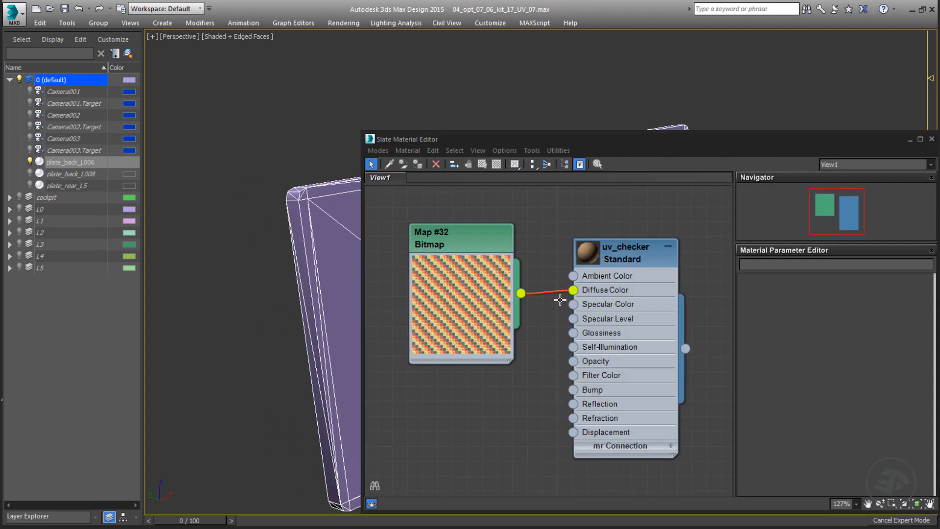
pyautogui.doubleClick(621, 251)
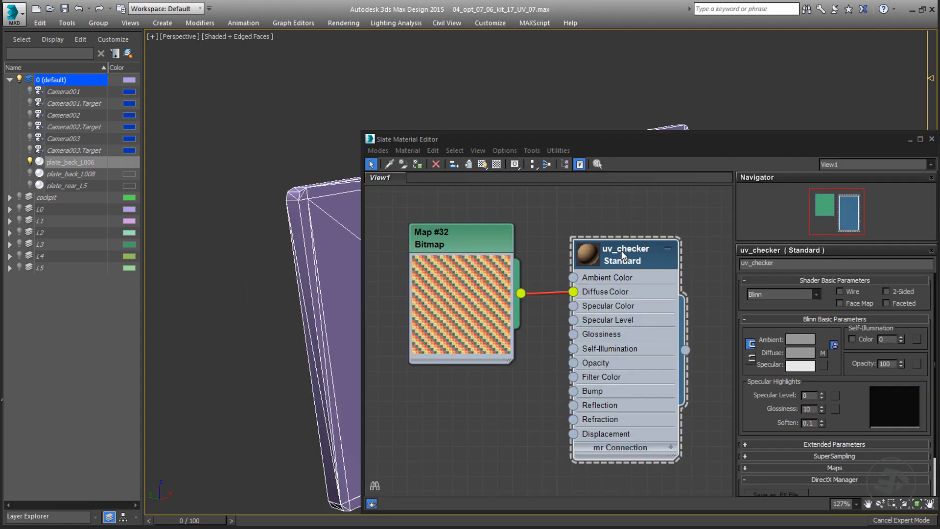
pyautogui.moveTo(510, 138); pyautogui.dragTo(711, 133)
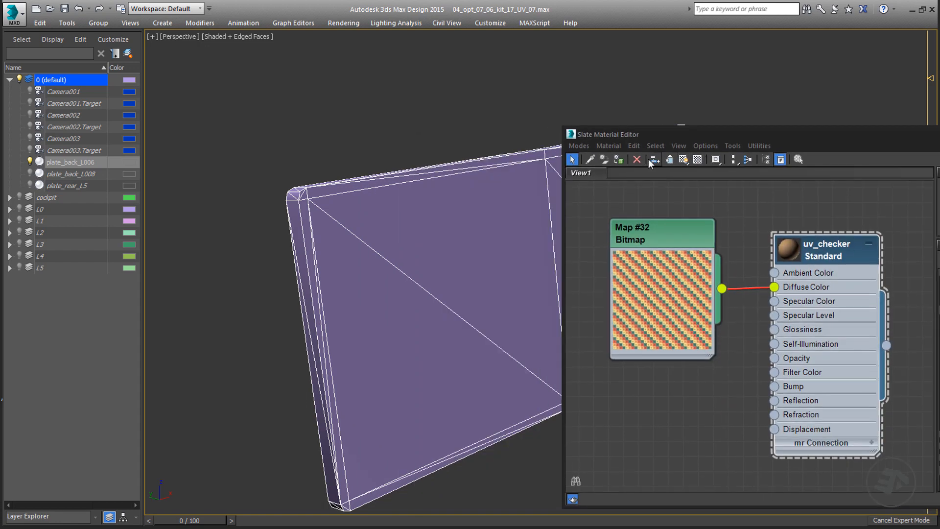
pyautogui.click(618, 159)
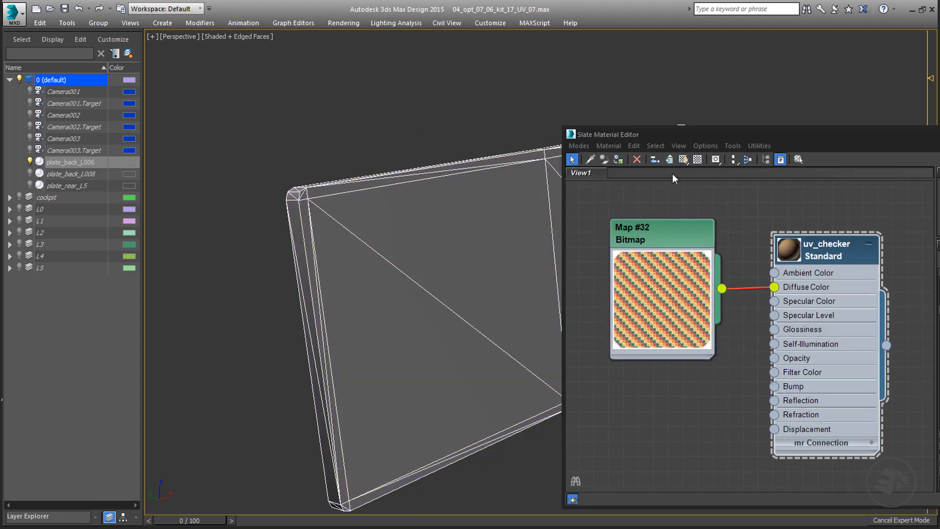
pyautogui.click(684, 160)
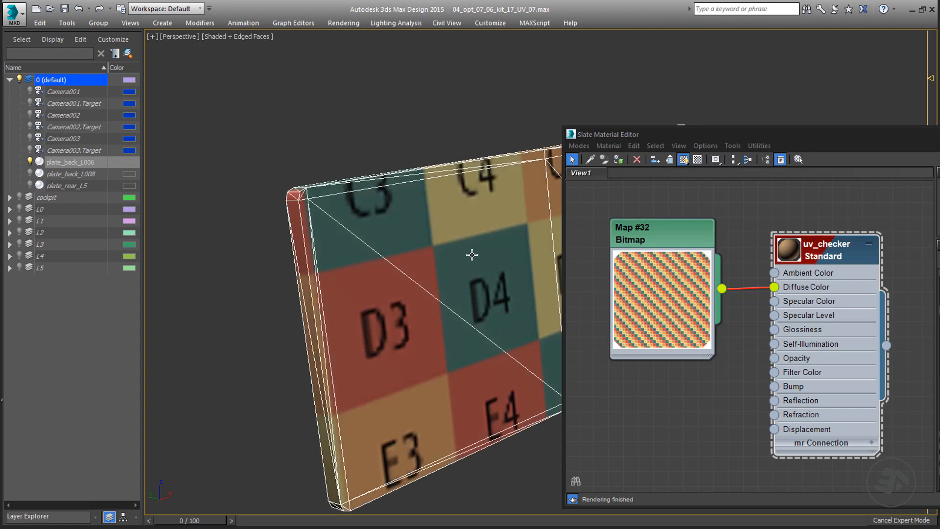
pyautogui.moveTo(472, 254); pyautogui.dragTo(379, 240, button='middle')
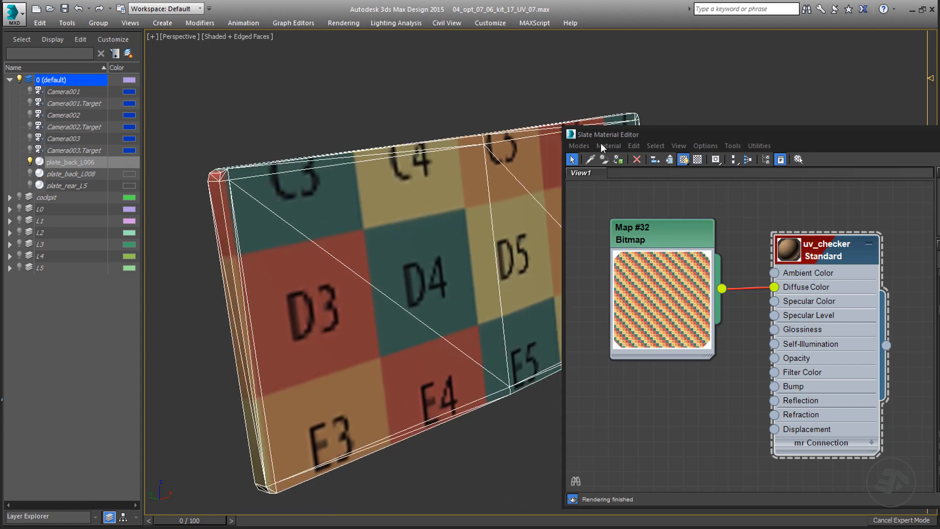
pyautogui.moveTo(825, 142); pyautogui.dragTo(546, 146)
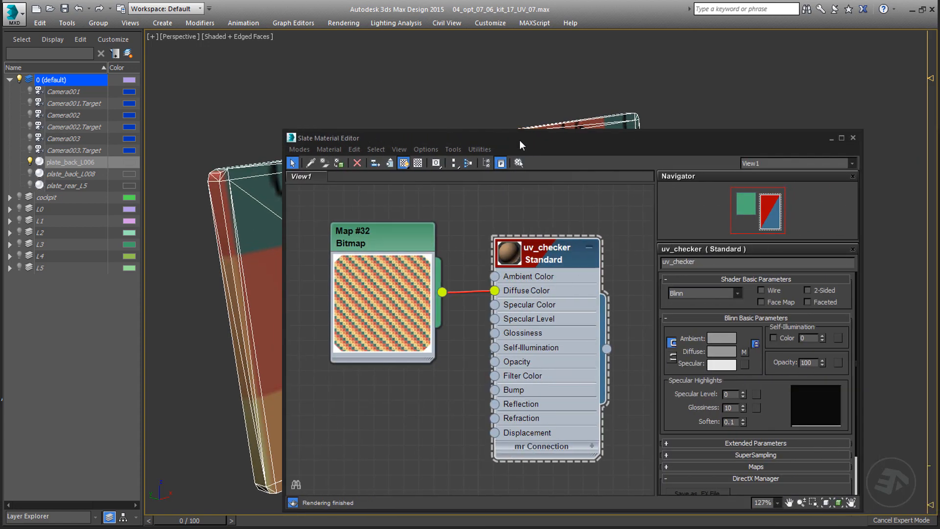
pyautogui.click(853, 138)
# Step: Render the checker-mapped plate from two viewing angles to check its UVs and shading, closing the render window when done
pyautogui.keyDown('alt'); pyautogui.moveTo(531, 274); pyautogui.dragTo(579, 281, button='middle'); pyautogui.keyUp('alt')
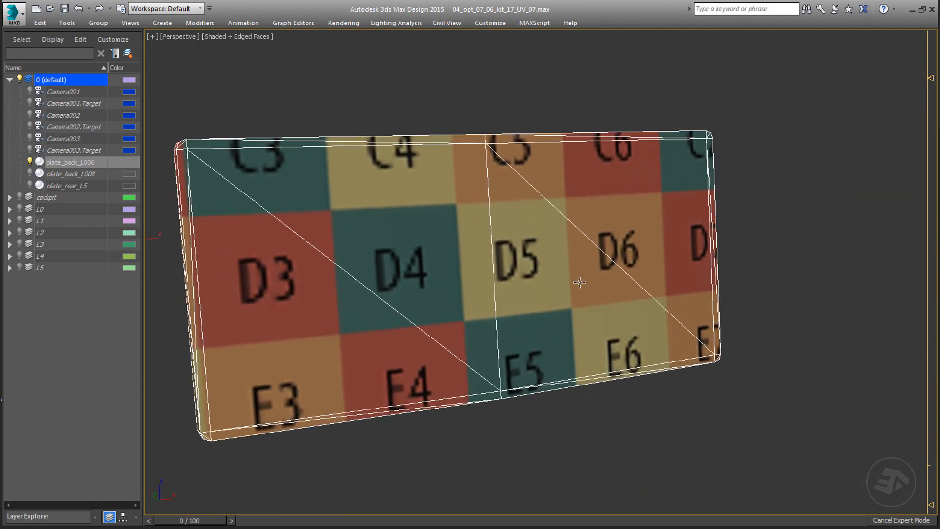
pyautogui.hotkey('shift', 'q')
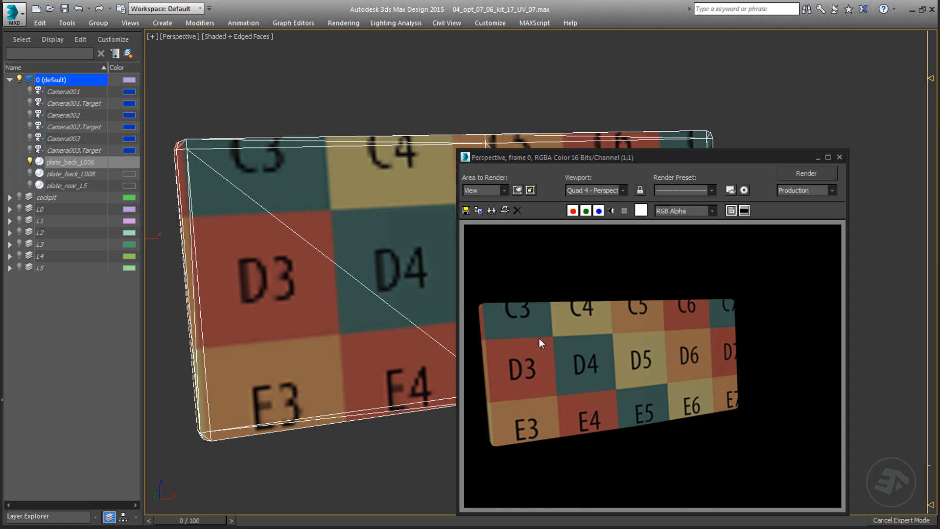
pyautogui.keyDown('alt'); pyautogui.moveTo(431, 294); pyautogui.dragTo(352, 296, button='middle'); pyautogui.keyUp('alt')
pyautogui.hotkey('shift', 'q')
pyautogui.hotkey('shift', 'q')
pyautogui.hotkey('shift', 'q')
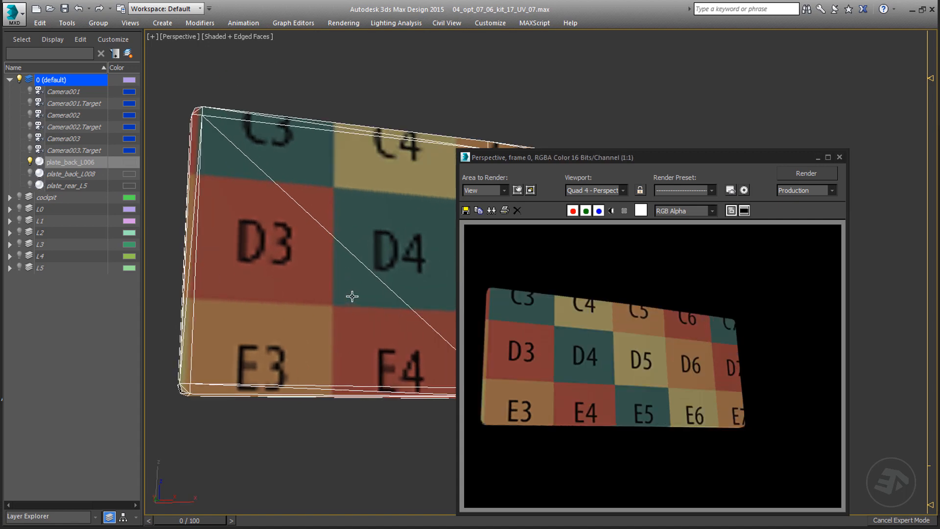
pyautogui.click(839, 157)
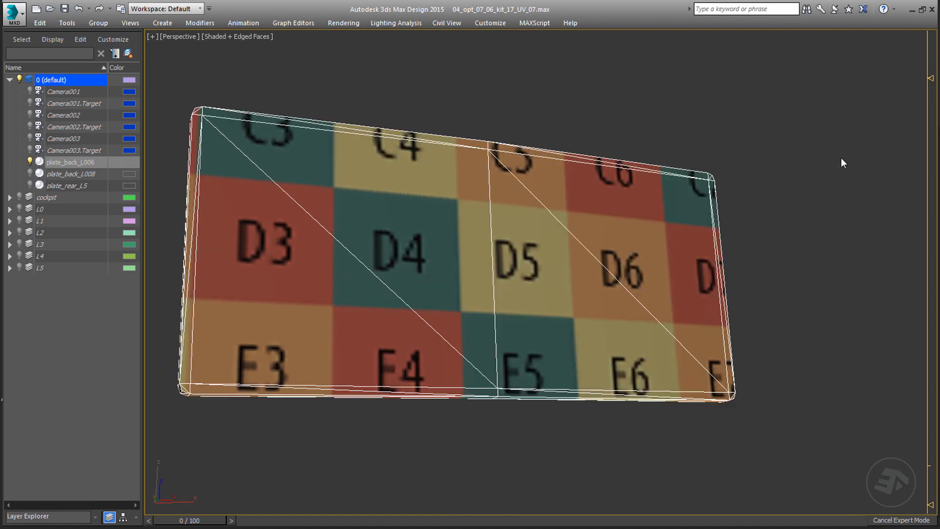